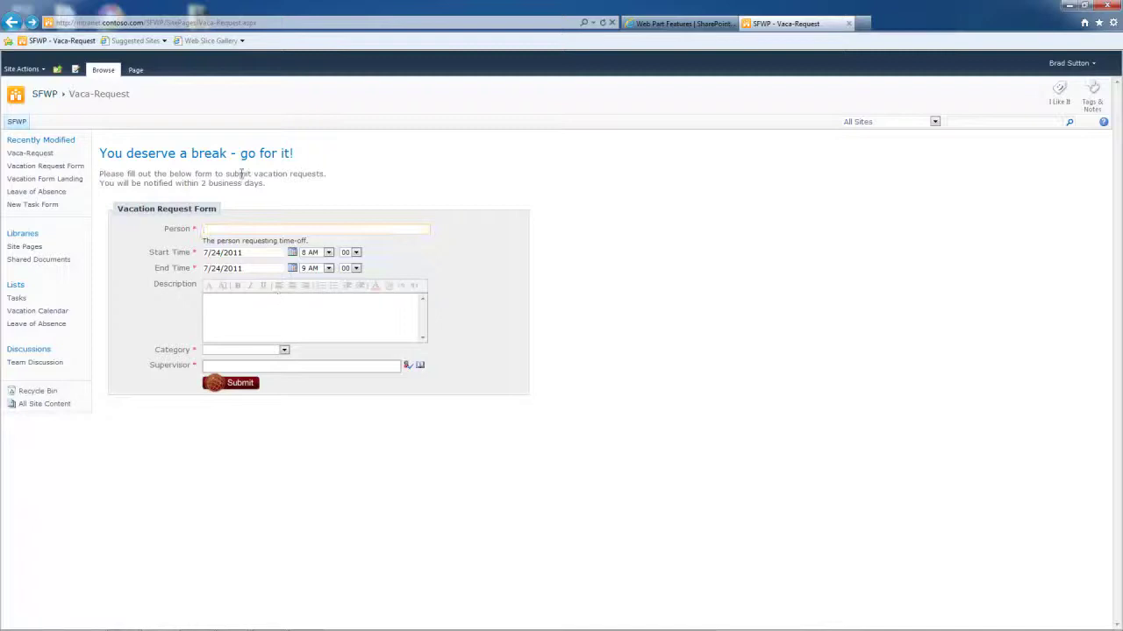
Put the vacation request page into edit mode and open the Smart Form web part's editing pane
left_click(137, 70)
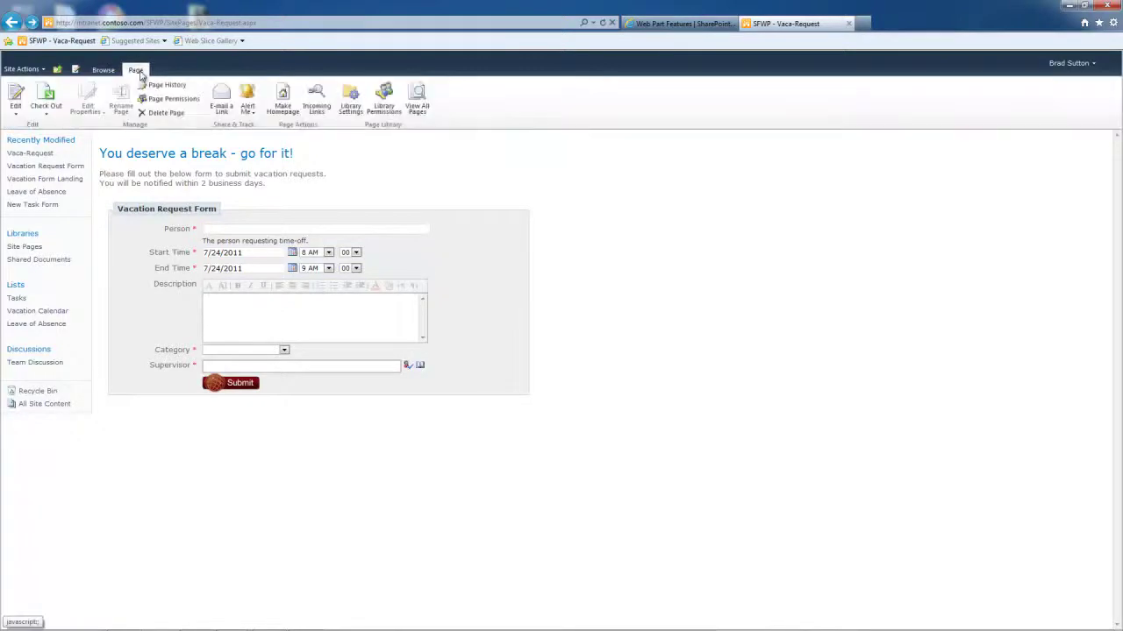
left_click(16, 99)
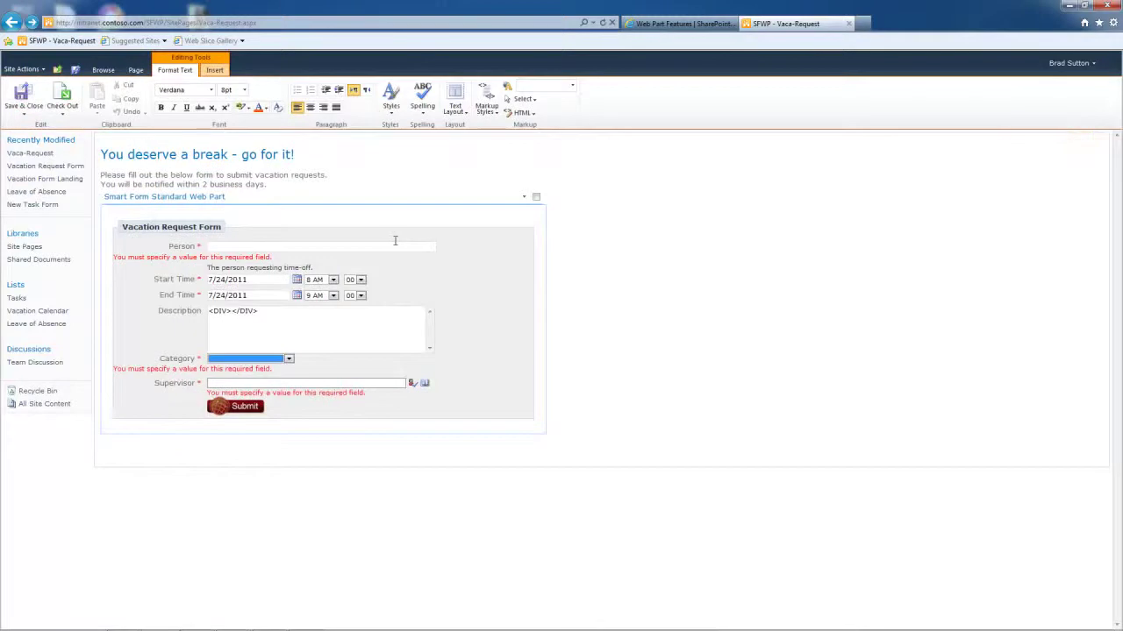
left_click(524, 198)
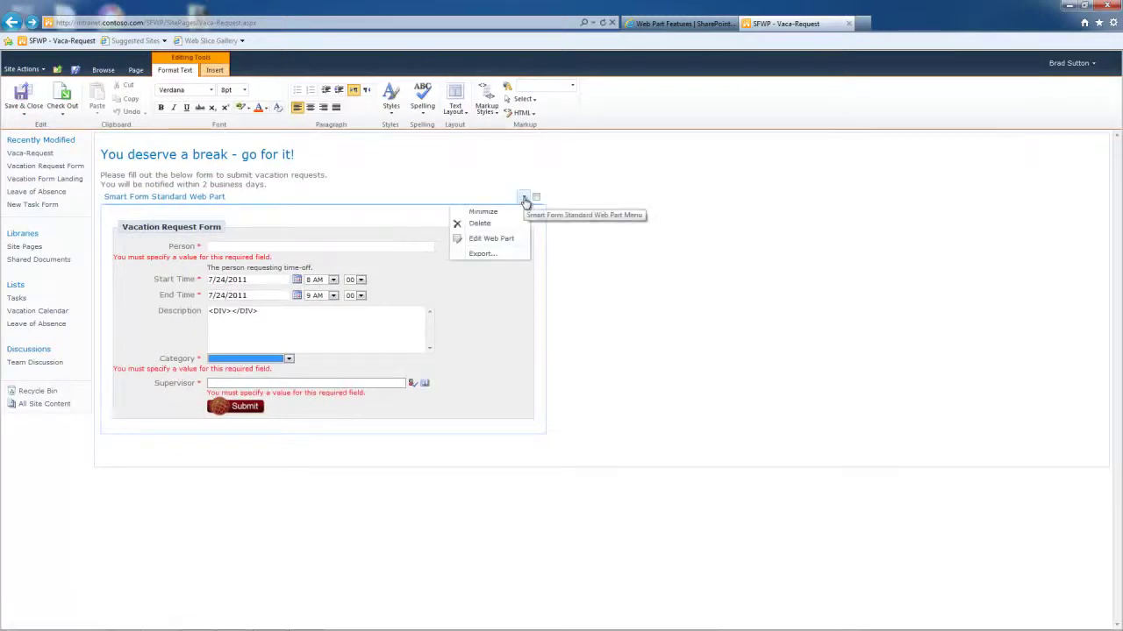
left_click(490, 239)
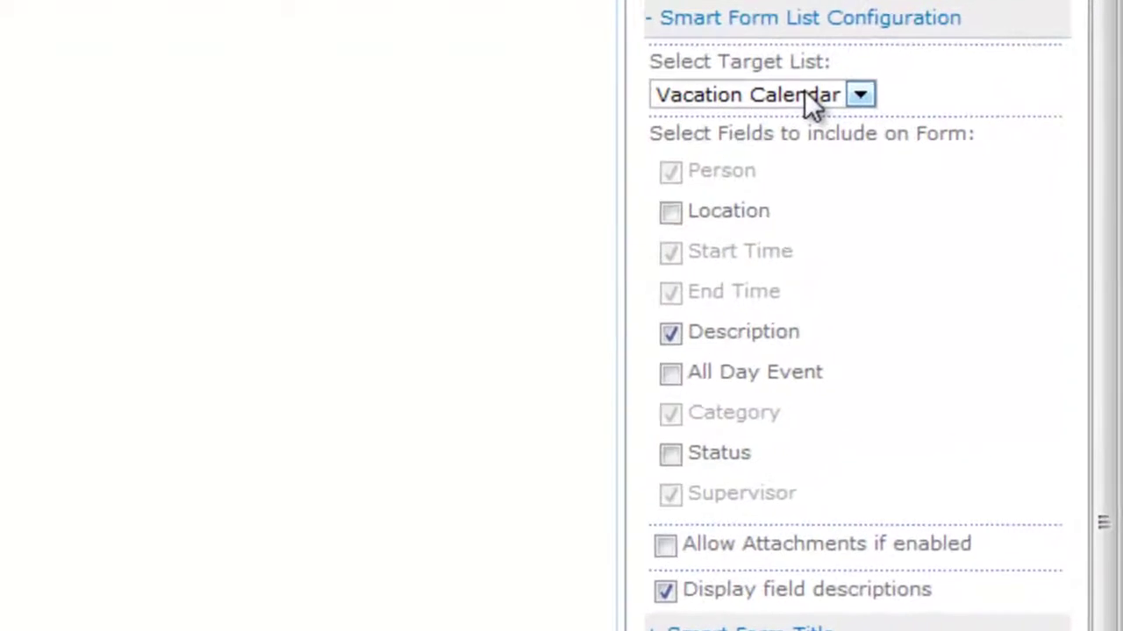
left_click(804, 95)
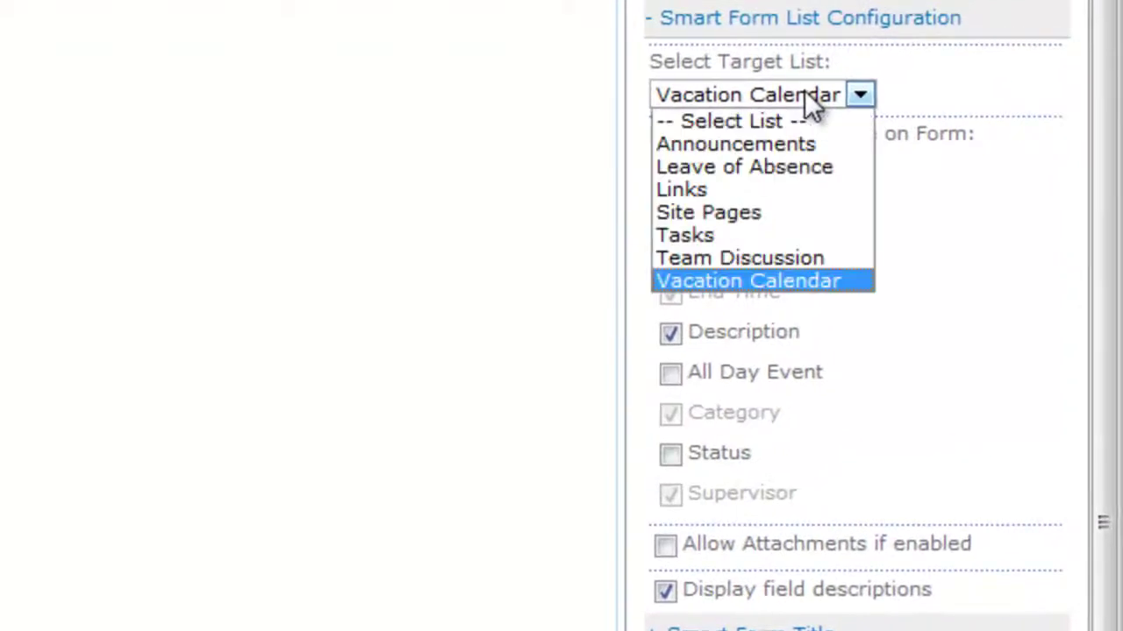
left_click(769, 282)
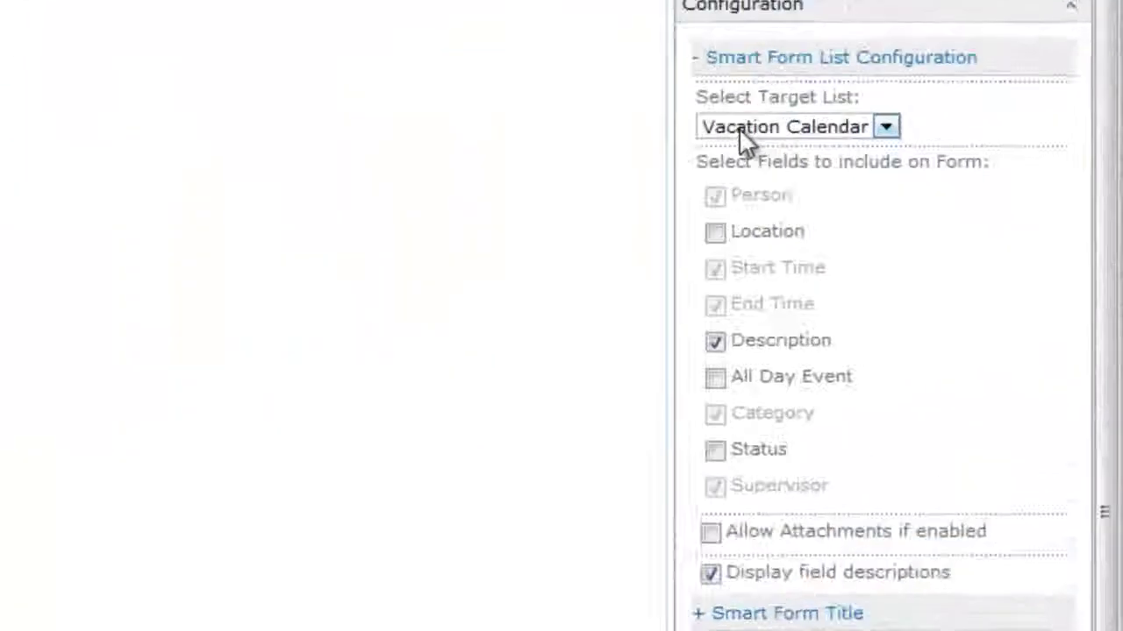
left_click(981, 198)
left_click(594, 91)
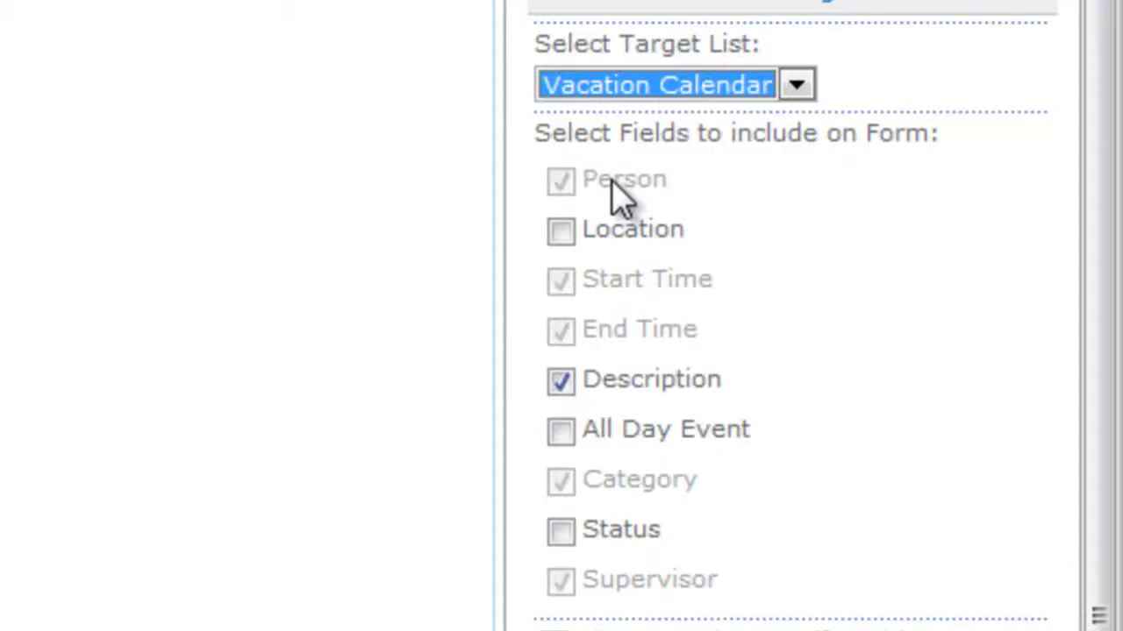
left_click(564, 182)
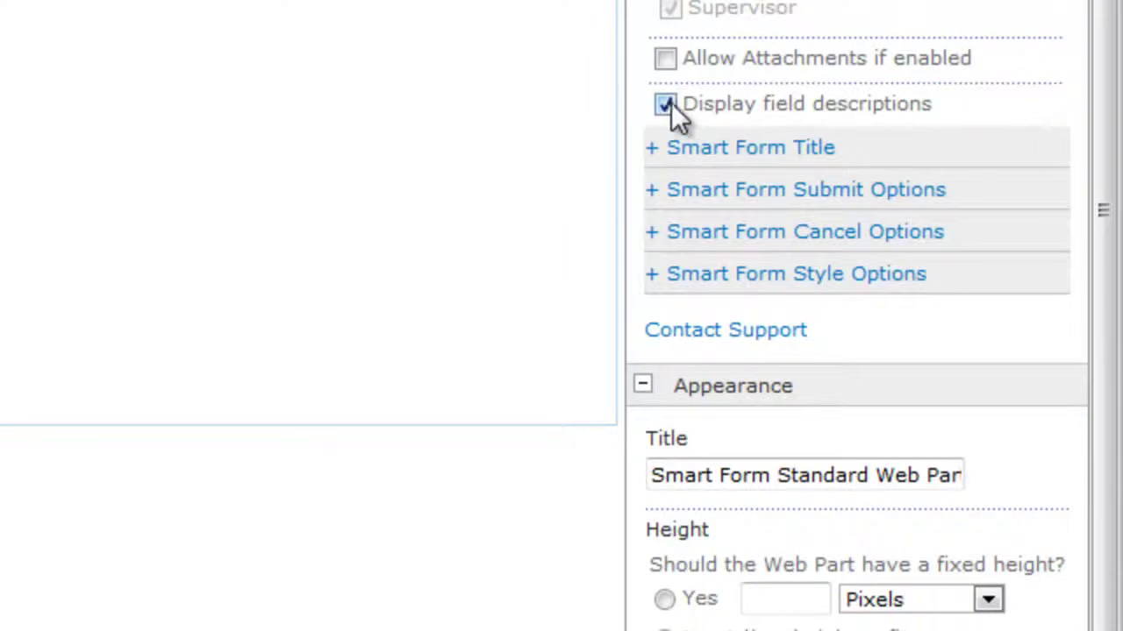
left_click(665, 105)
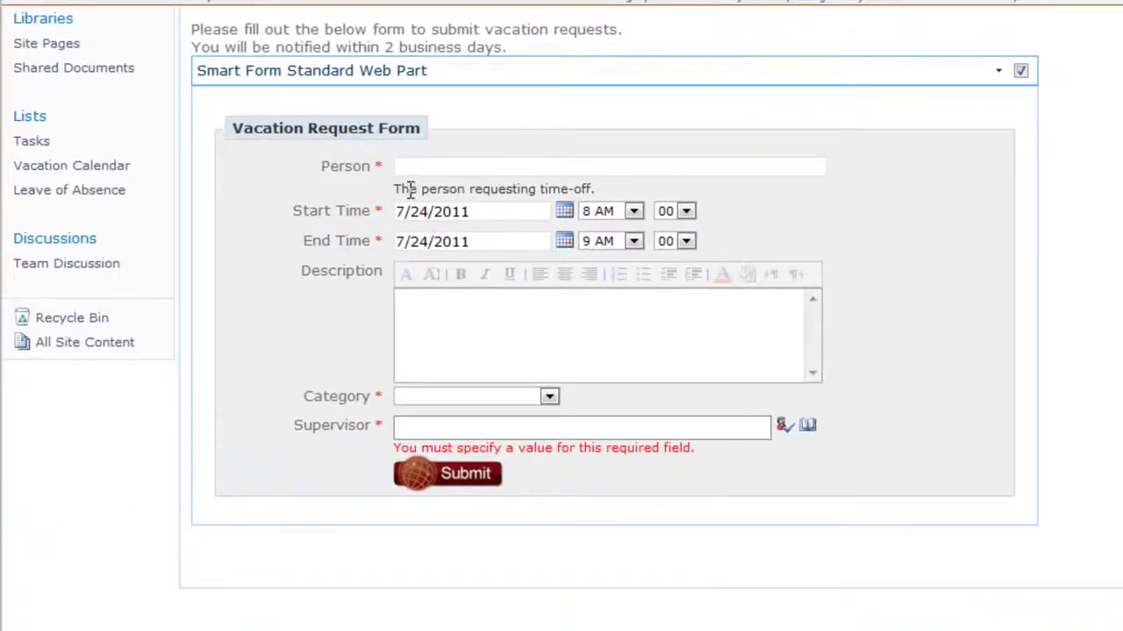
left_click(410, 168)
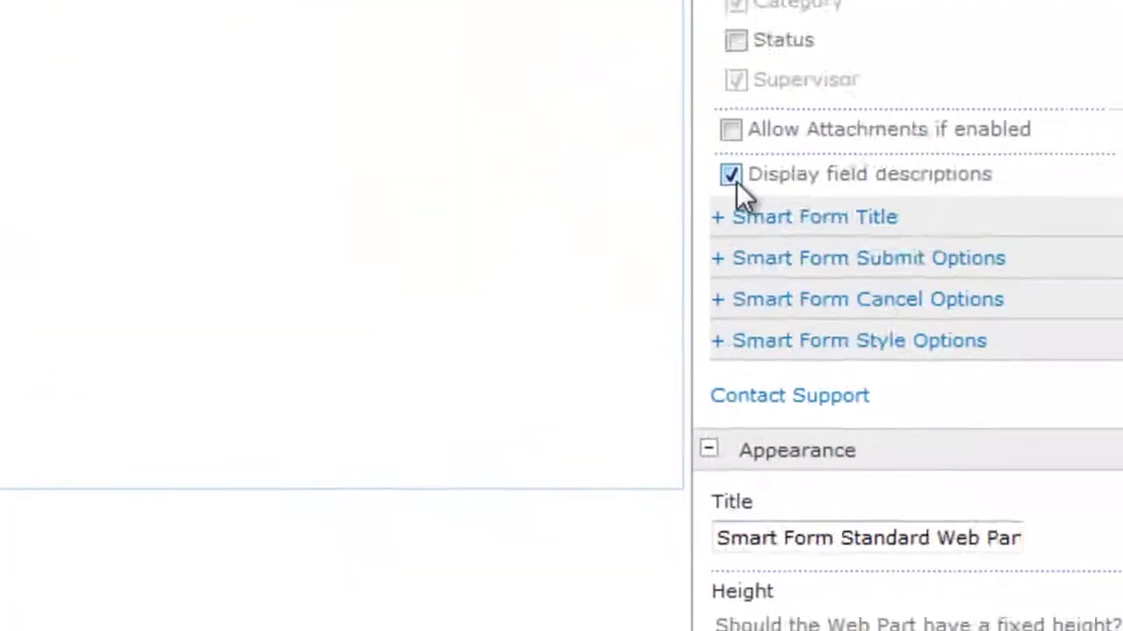
Expand Smart Form Title and review the Form Title text and the note that titles support HTML
left_click_drag(1103, 126, 1095, 213)
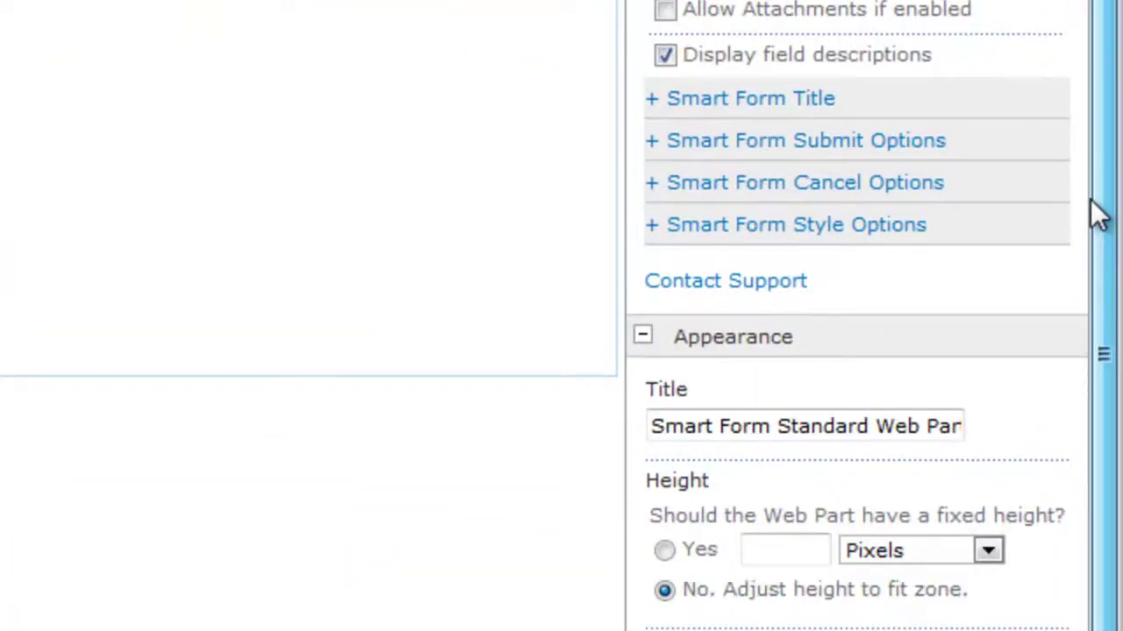
left_click(653, 106)
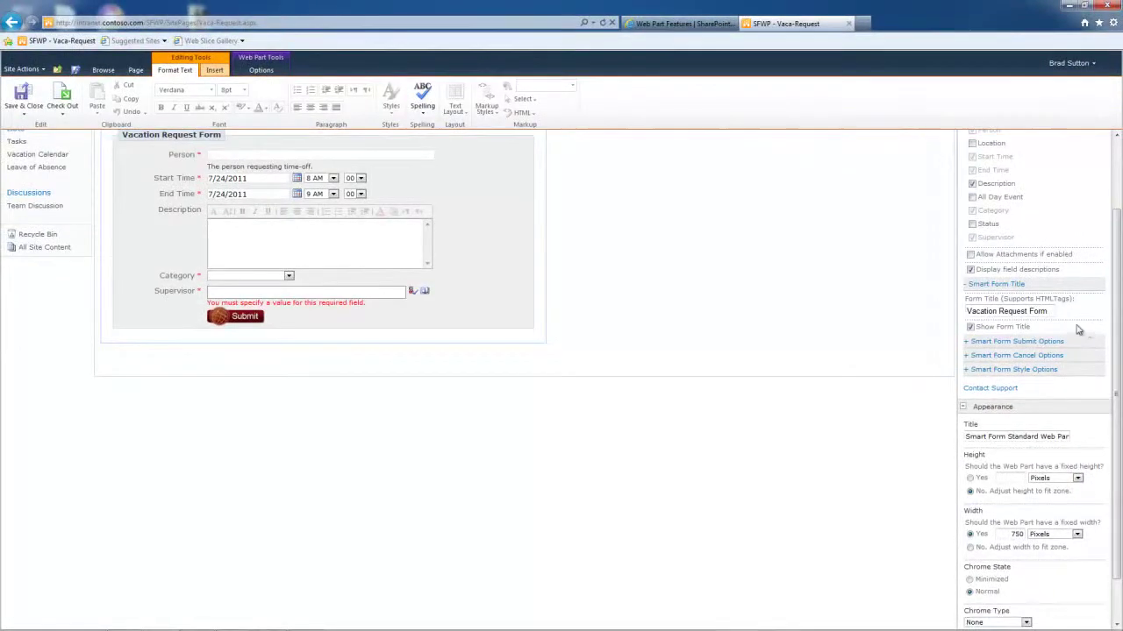
left_click_drag(1049, 311, 966, 313)
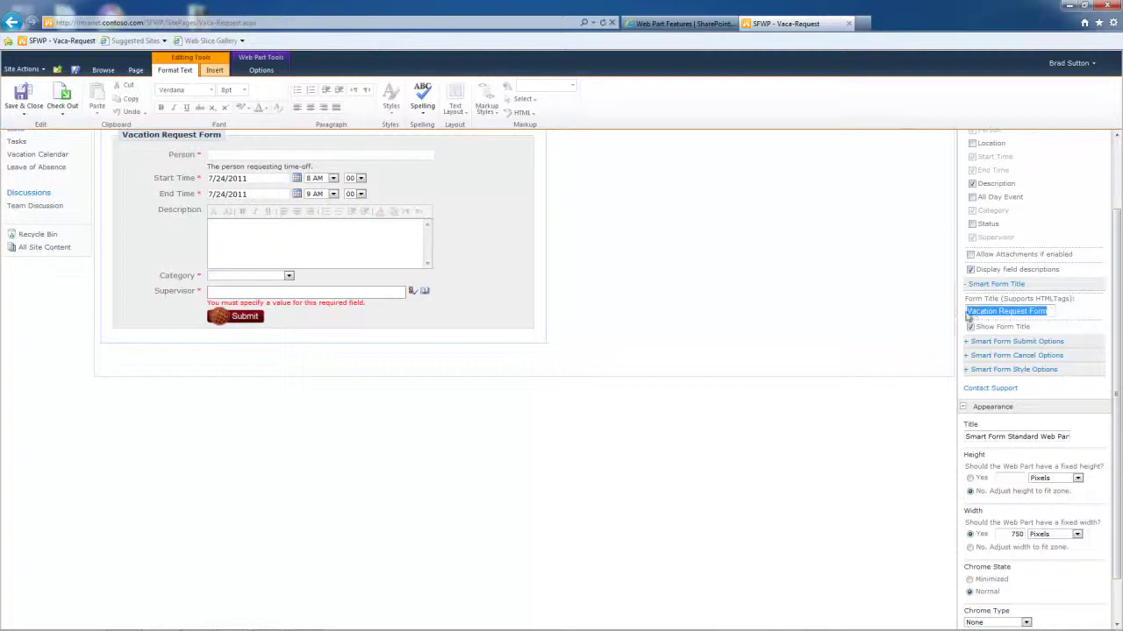
scroll(1118, 336, "up", 2)
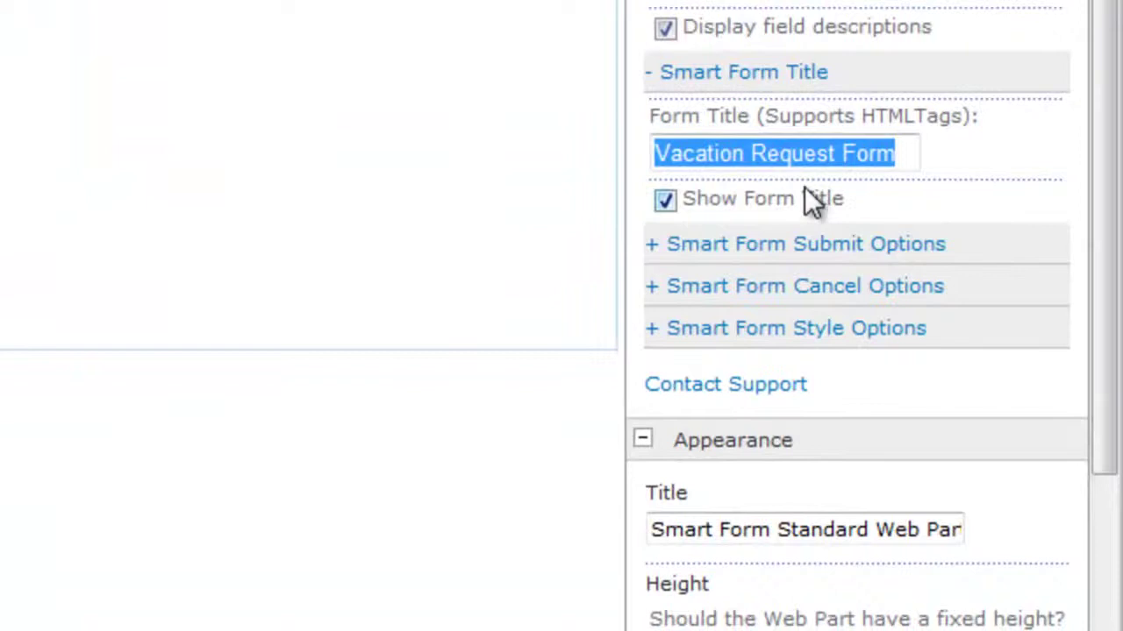
left_click(792, 153)
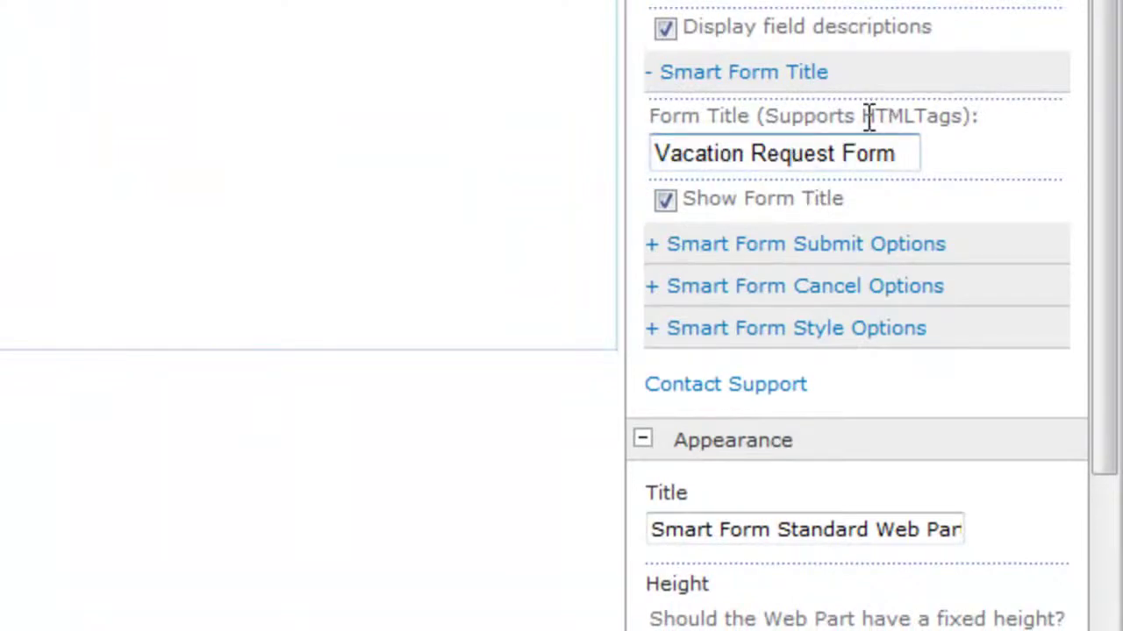
left_click_drag(862, 115, 477, 231)
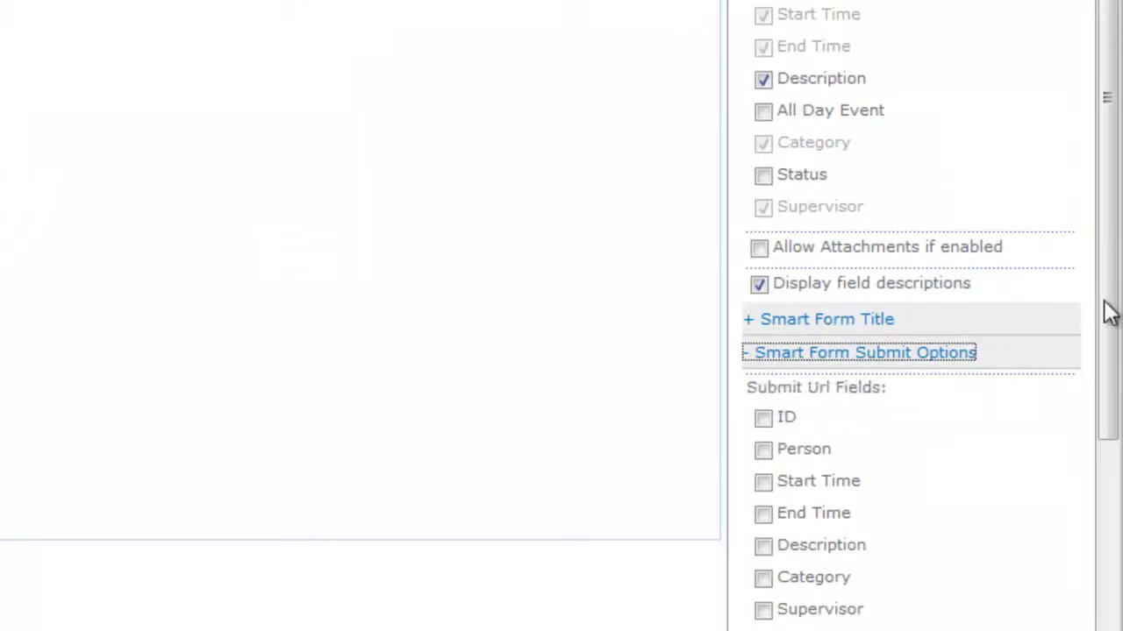
left_click_drag(1102, 311, 1111, 469)
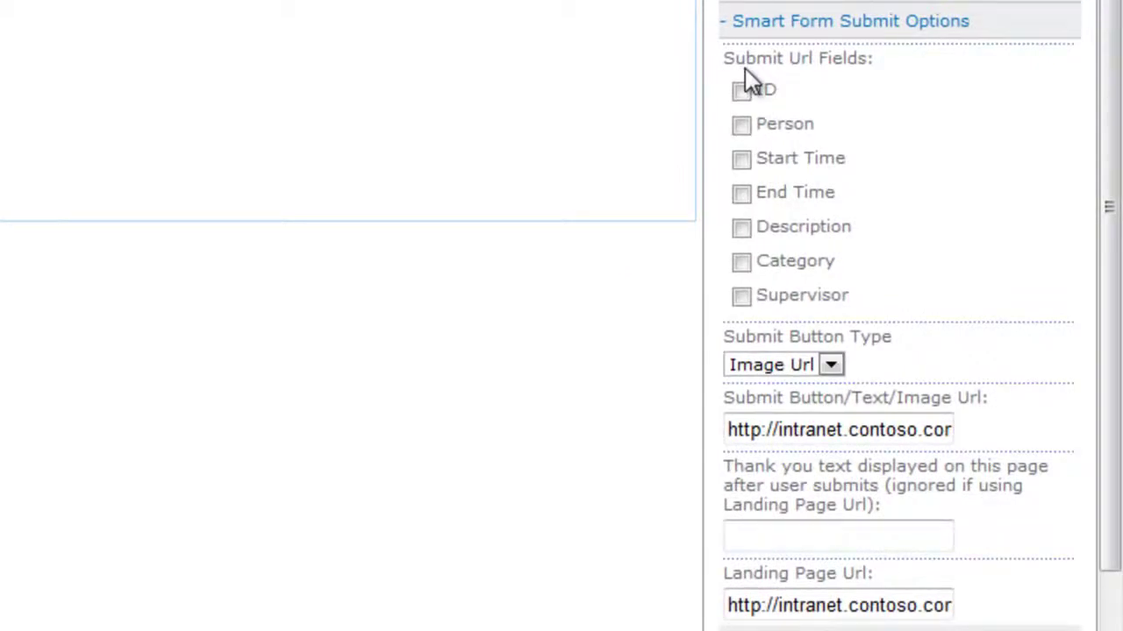
left_click_drag(726, 58, 859, 59)
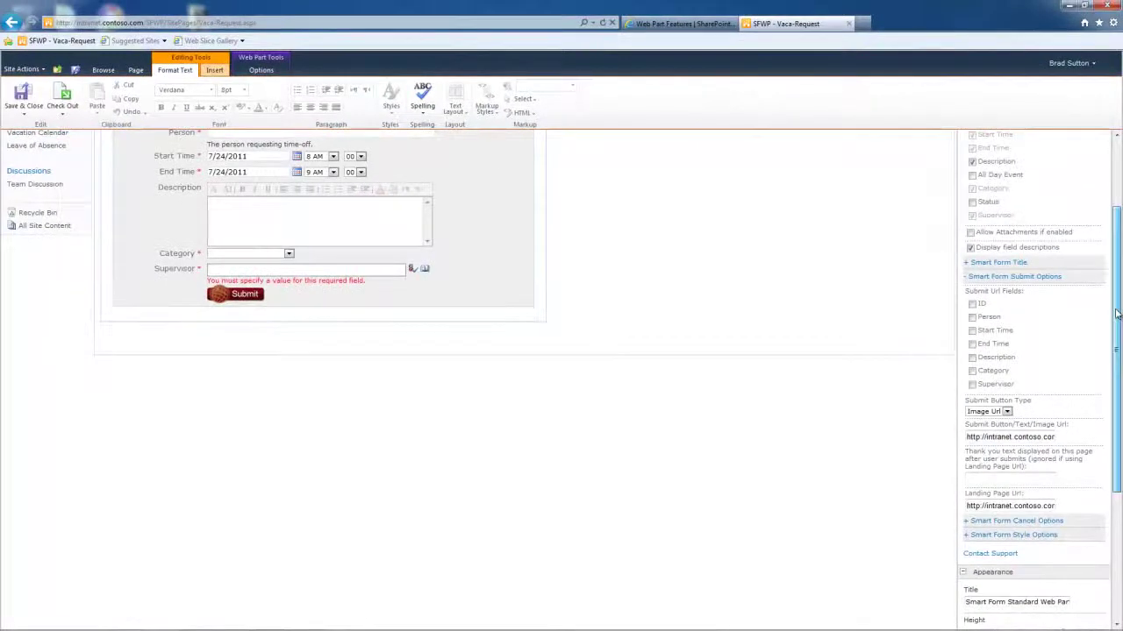
scroll(1117, 314, "up", 1)
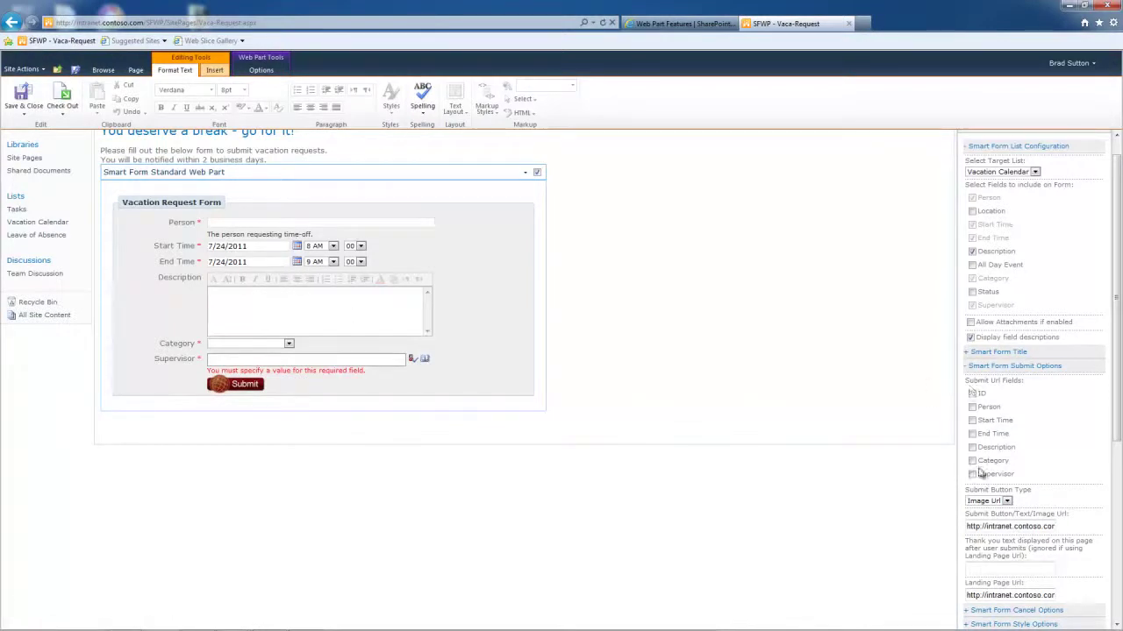
scroll(1117, 409, "down", 1)
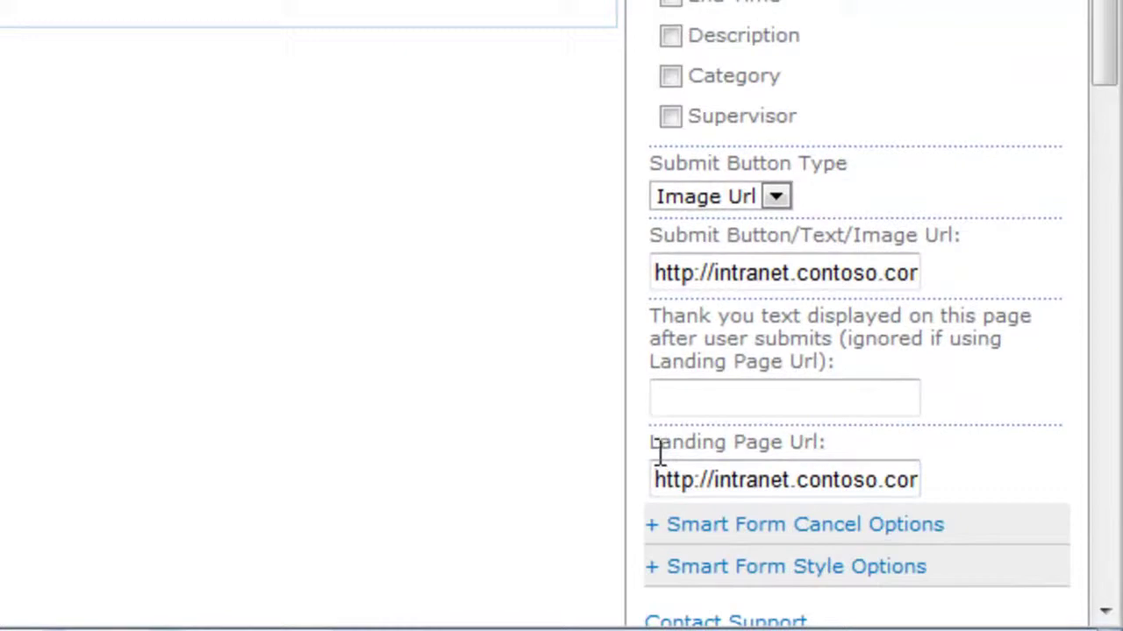
left_click_drag(966, 568, 976, 567)
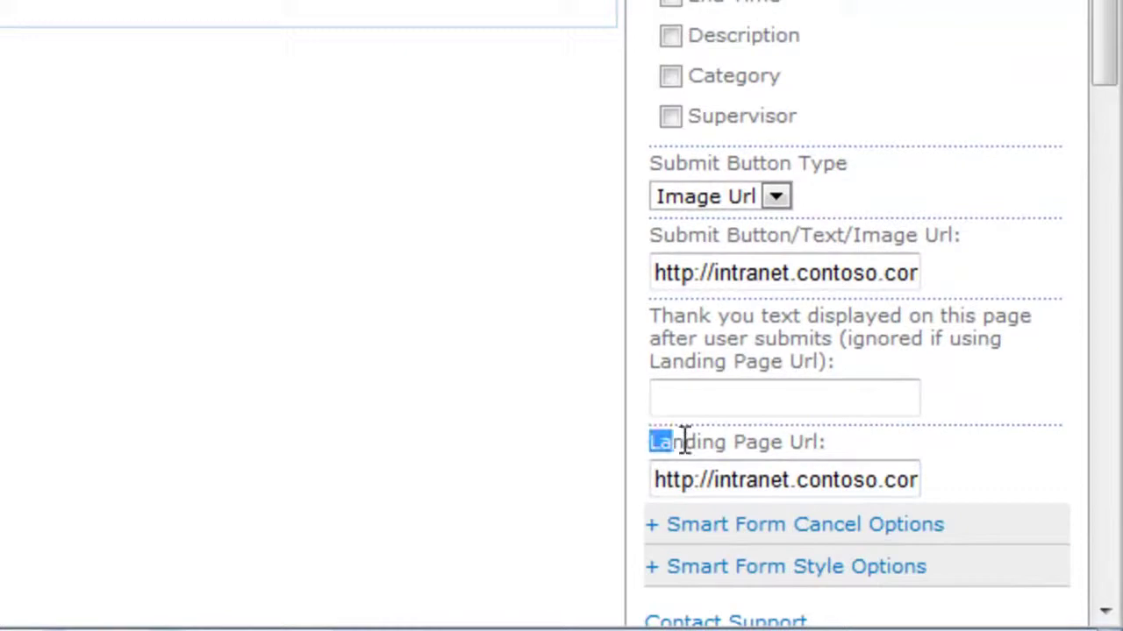
left_click_drag(685, 438, 825, 435)
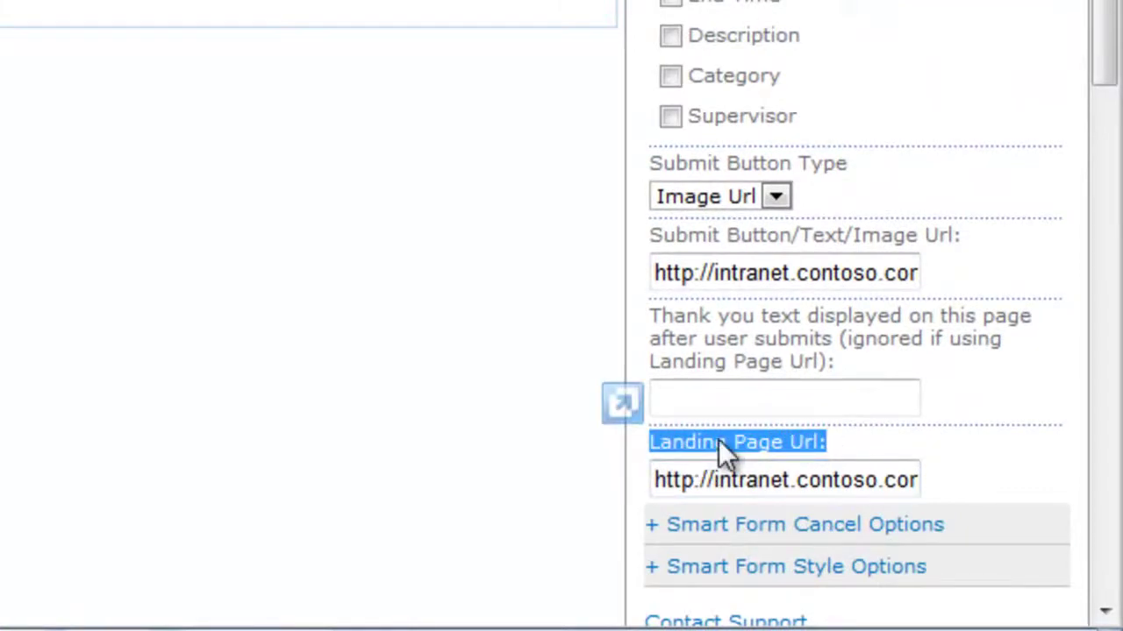
left_click(169, 255)
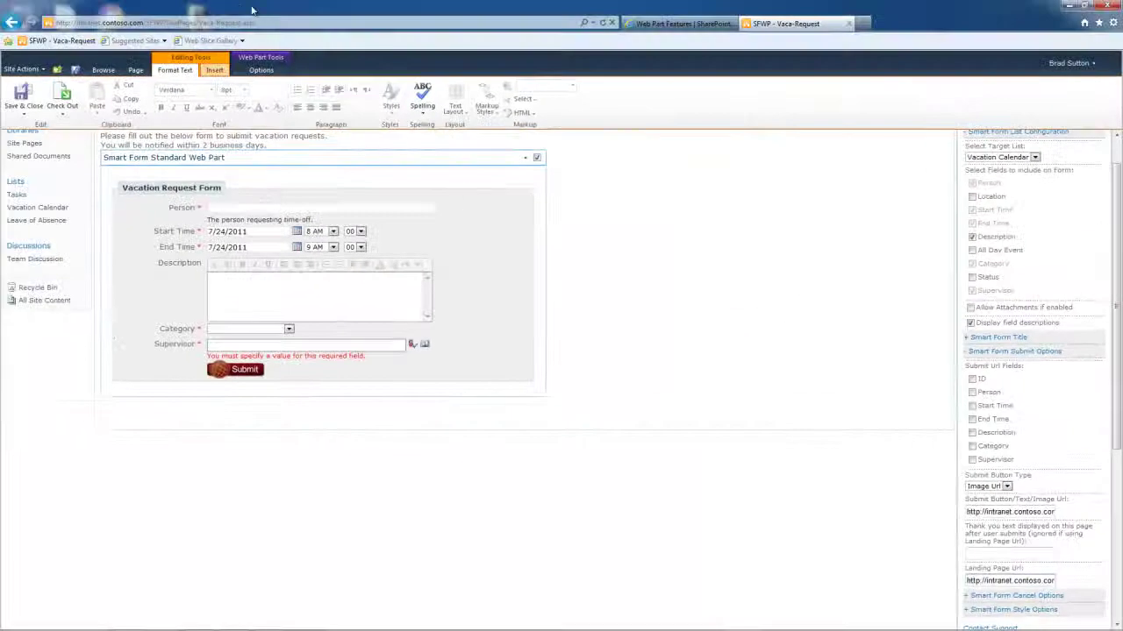
type("?Person=Bob&ID=123")
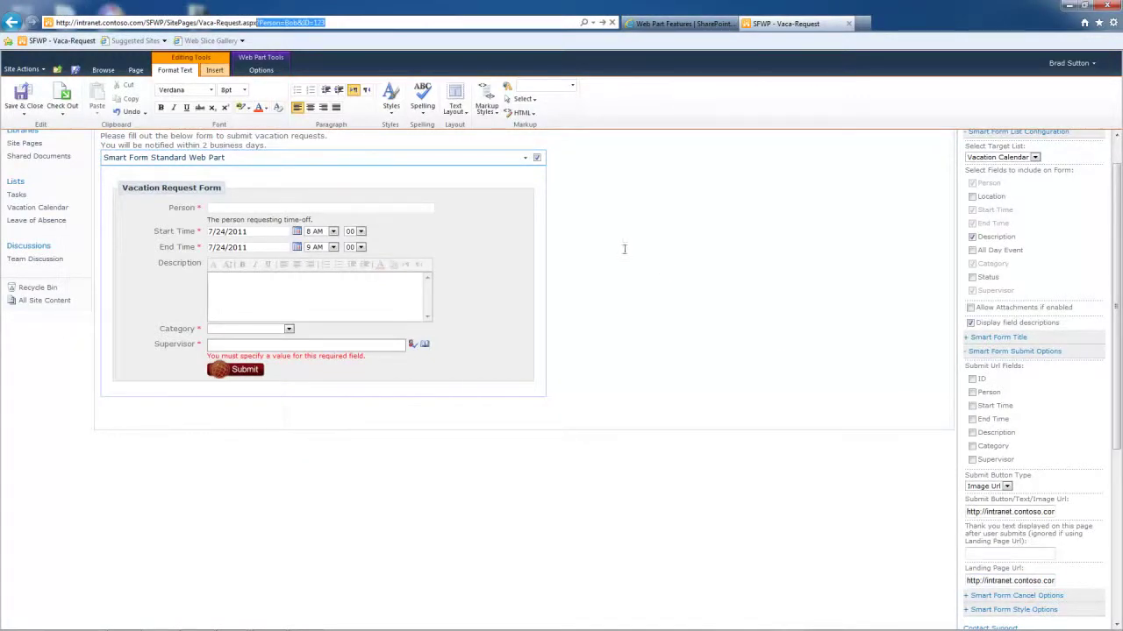
left_click_drag(325, 23, 259, 23)
left_click(369, 23)
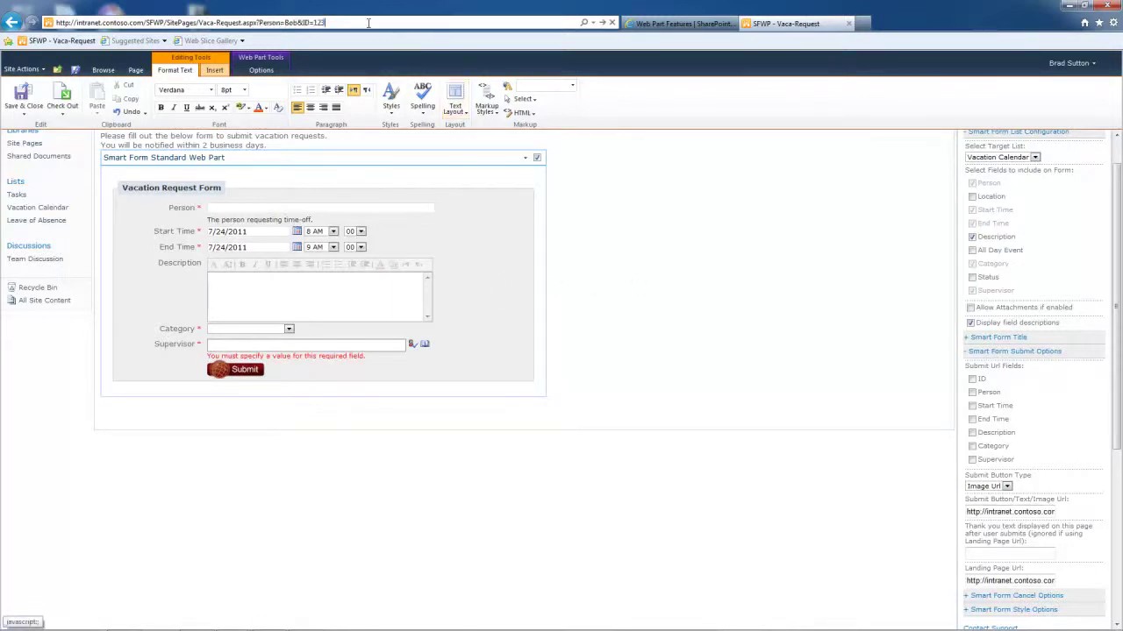
key("shift+Left")
key("shift+Left")
key("shift+Left")
key("shift+Left")
key("shift+Left")
key("shift+Left")
key("shift+Left")
key("shift+Left")
key("shift+Left")
key("shift+Left")
key("shift+Left")
key("shift+Left")
key("shift+Left")
key("shift+Left")
key("shift+Left")
key("shift+Left")
key("shift+Left")
key("shift+Left")
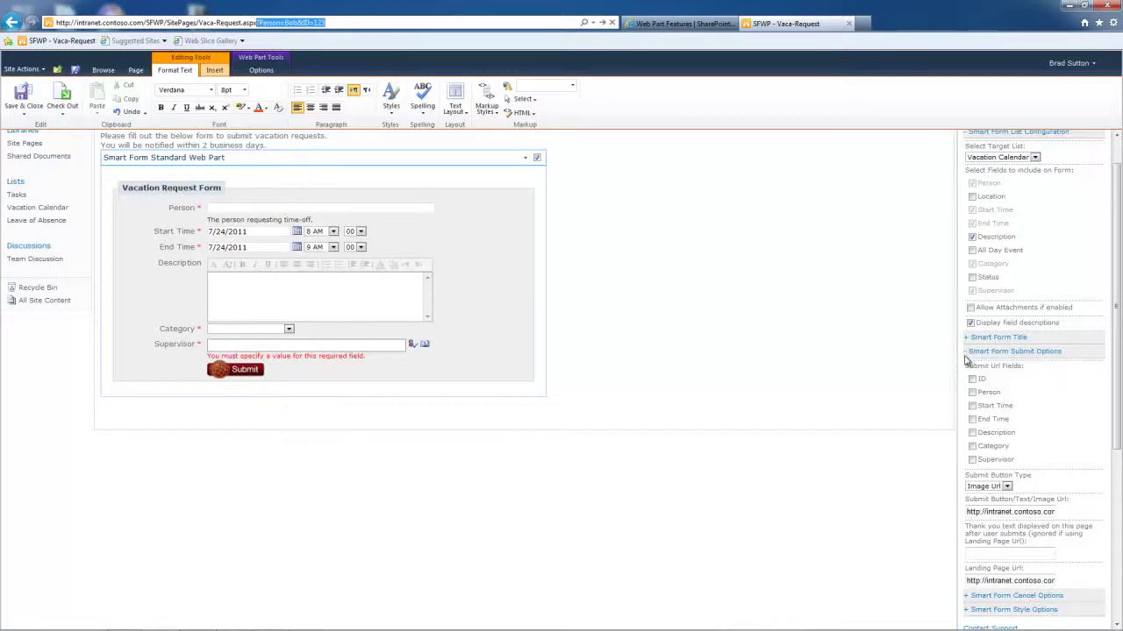
Set Submit Button Type to Link Text and replace the image address with the text 'Submit'
left_click_drag(1116, 364, 1117, 402)
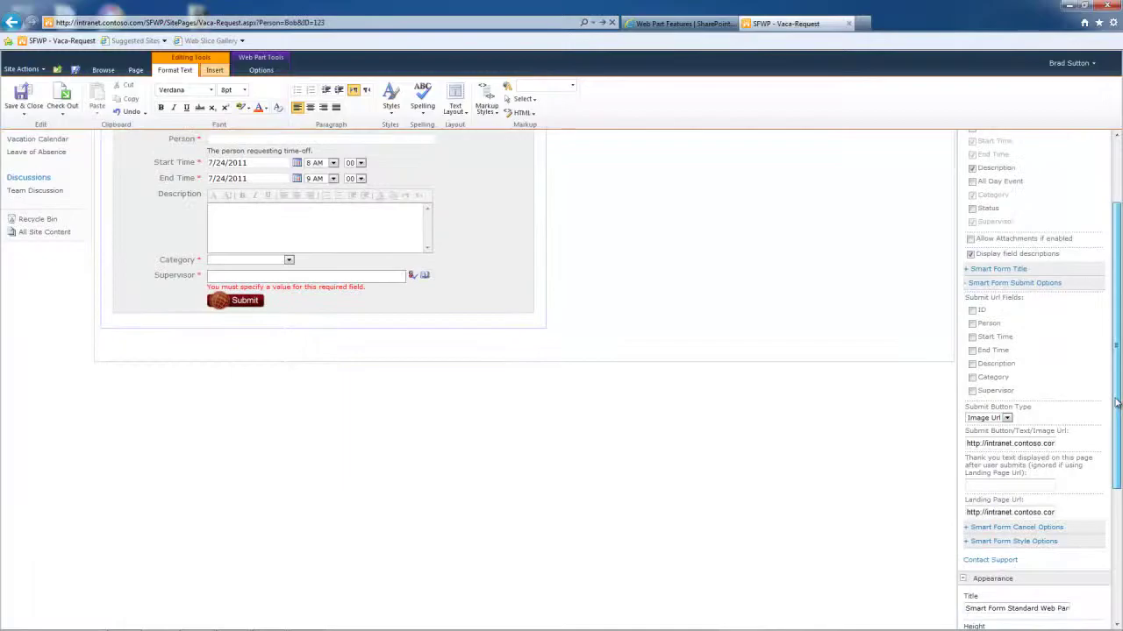
left_click_drag(964, 407, 1025, 408)
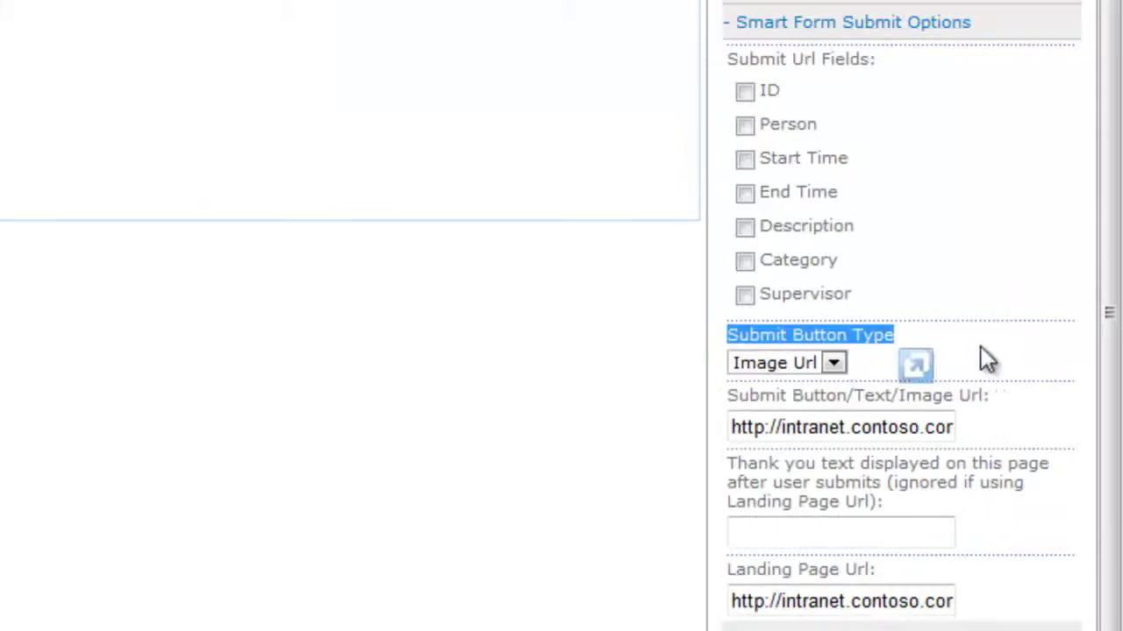
left_click(1024, 417)
left_click(833, 363)
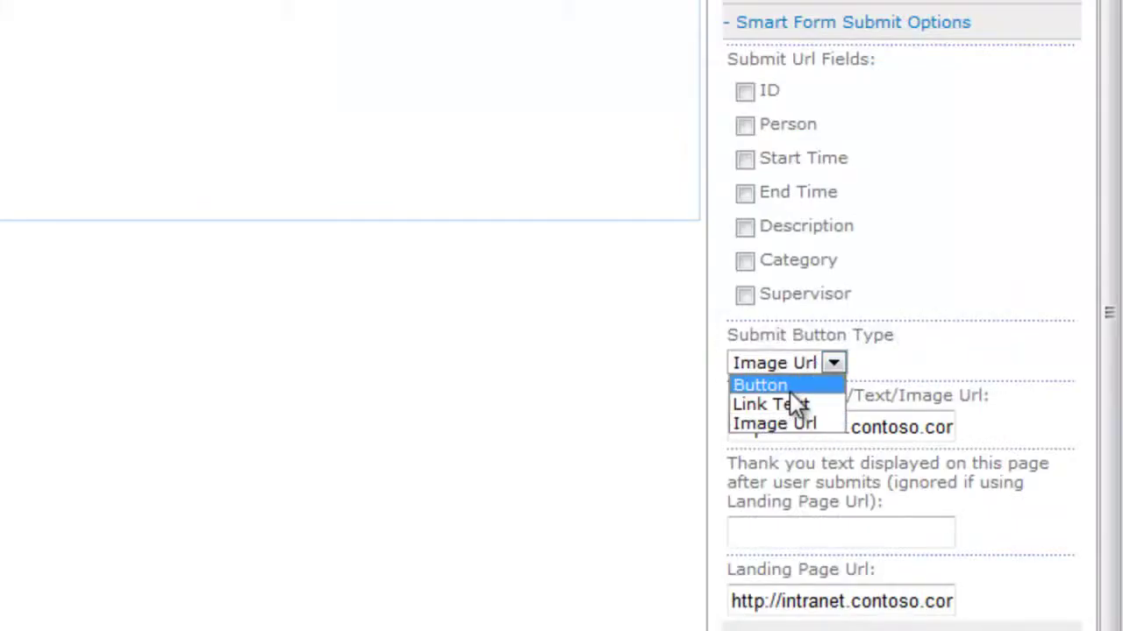
left_click(785, 384)
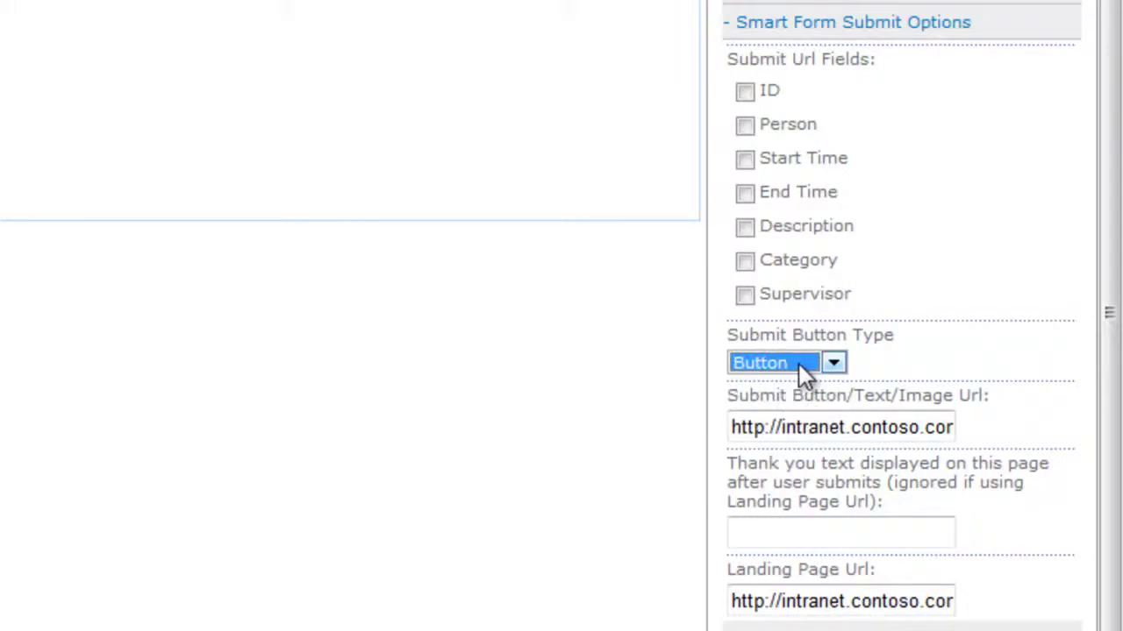
left_click(798, 367)
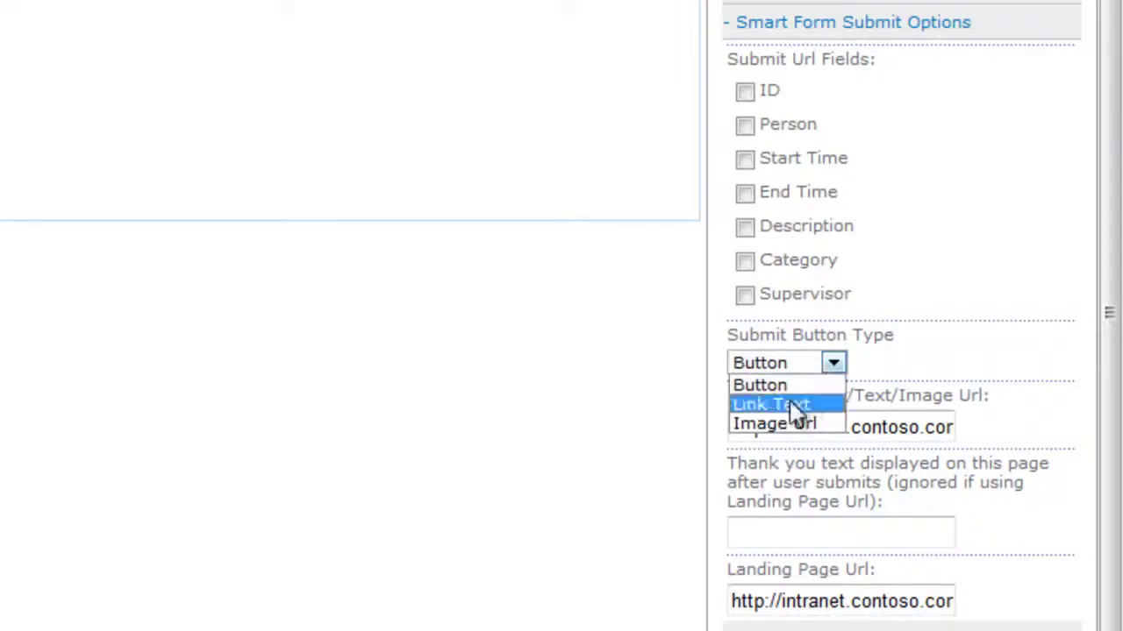
left_click(789, 402)
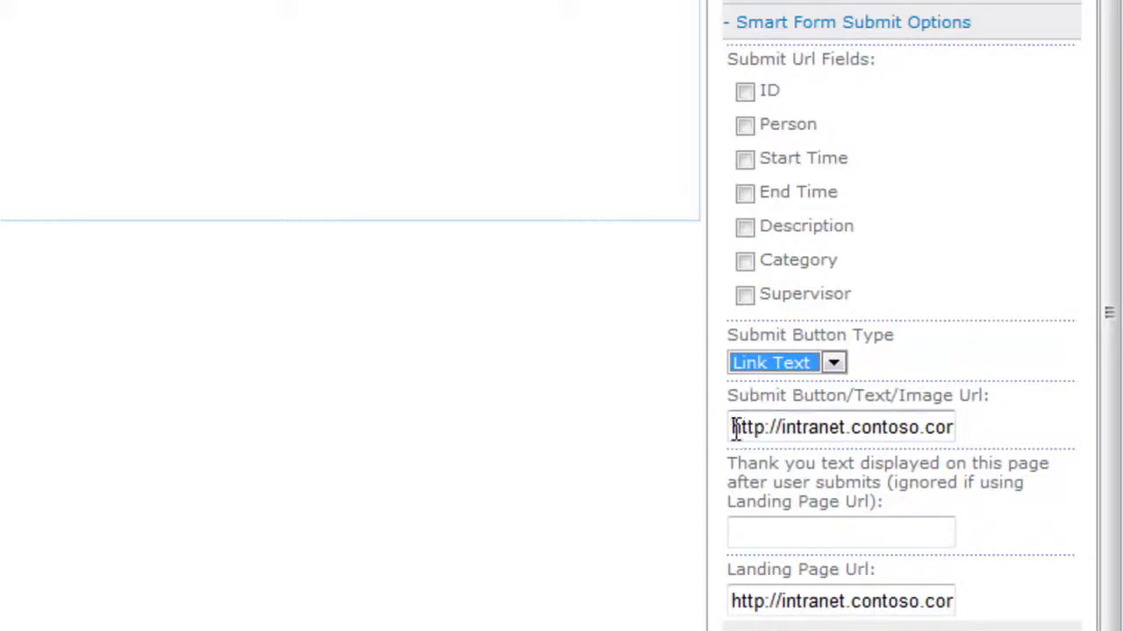
left_click_drag(733, 427, 1010, 414)
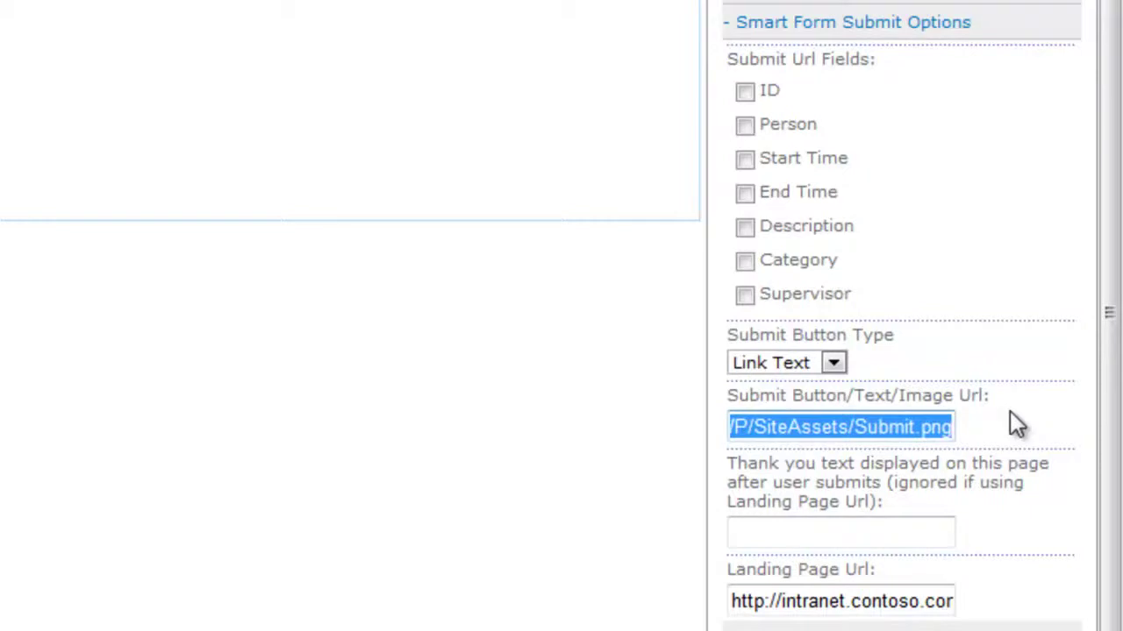
key("Delete")
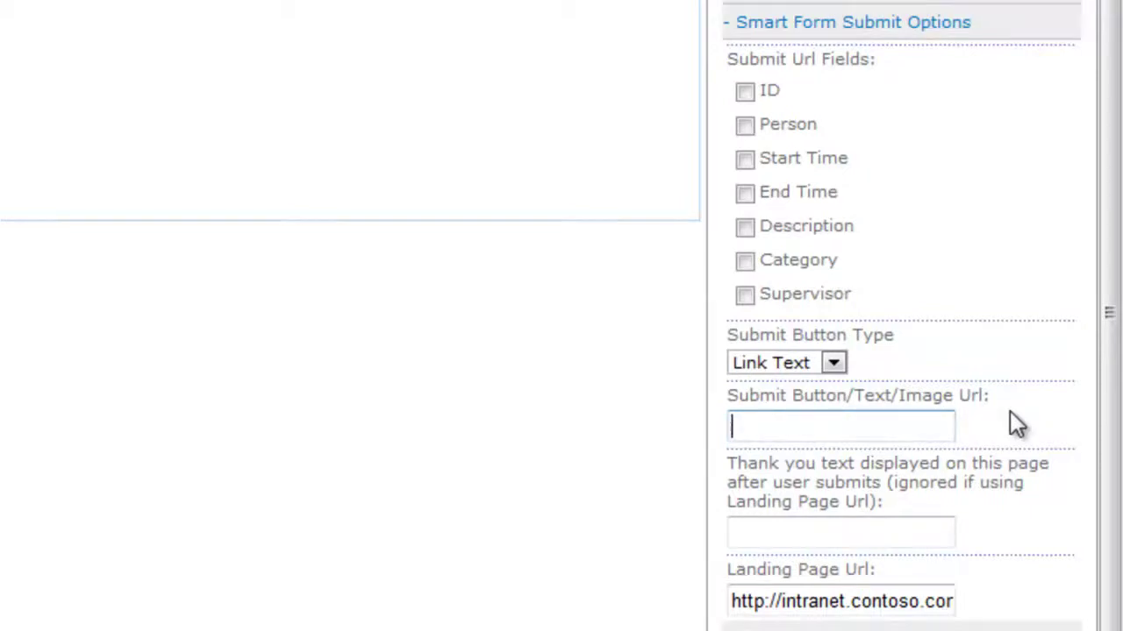
type("Submit")
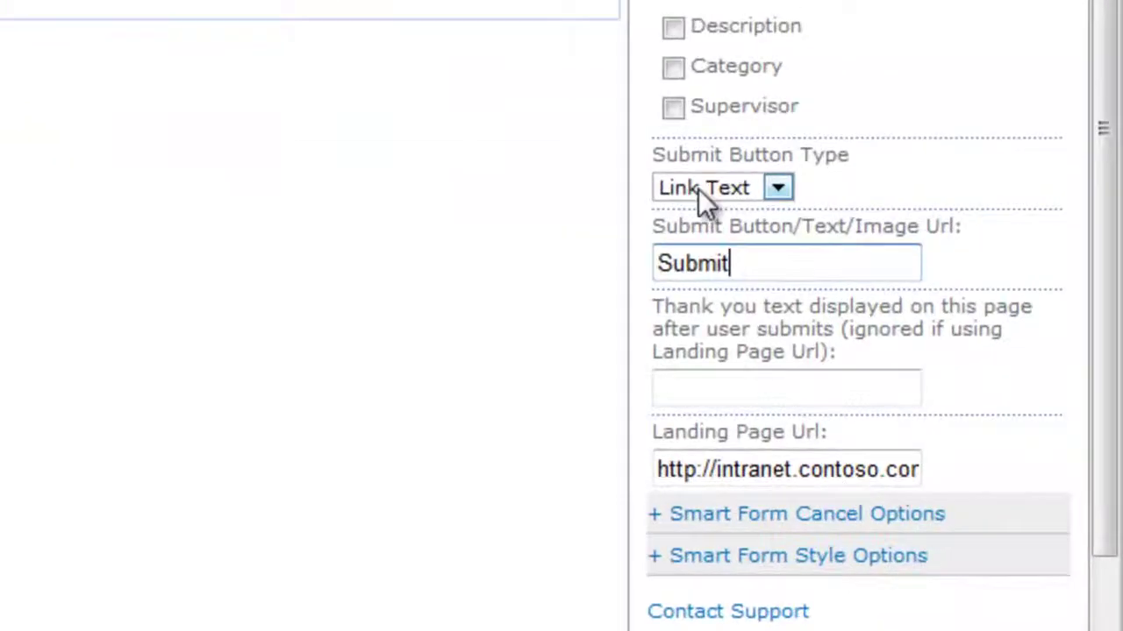
Set Submit Button Type back to Image Url
left_click(698, 189)
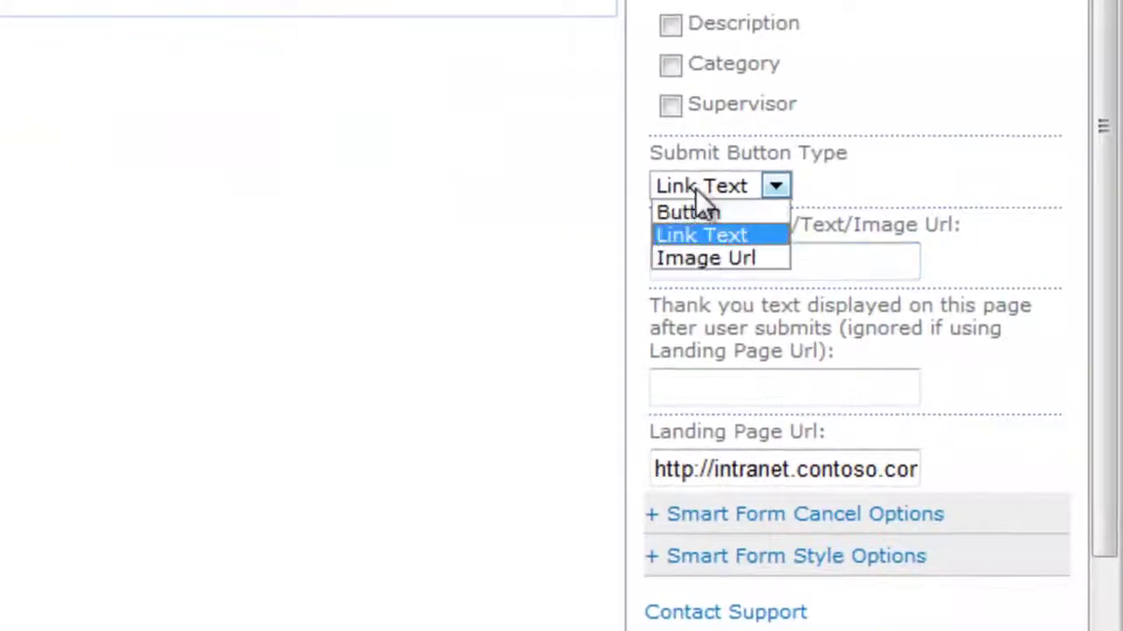
left_click(695, 263)
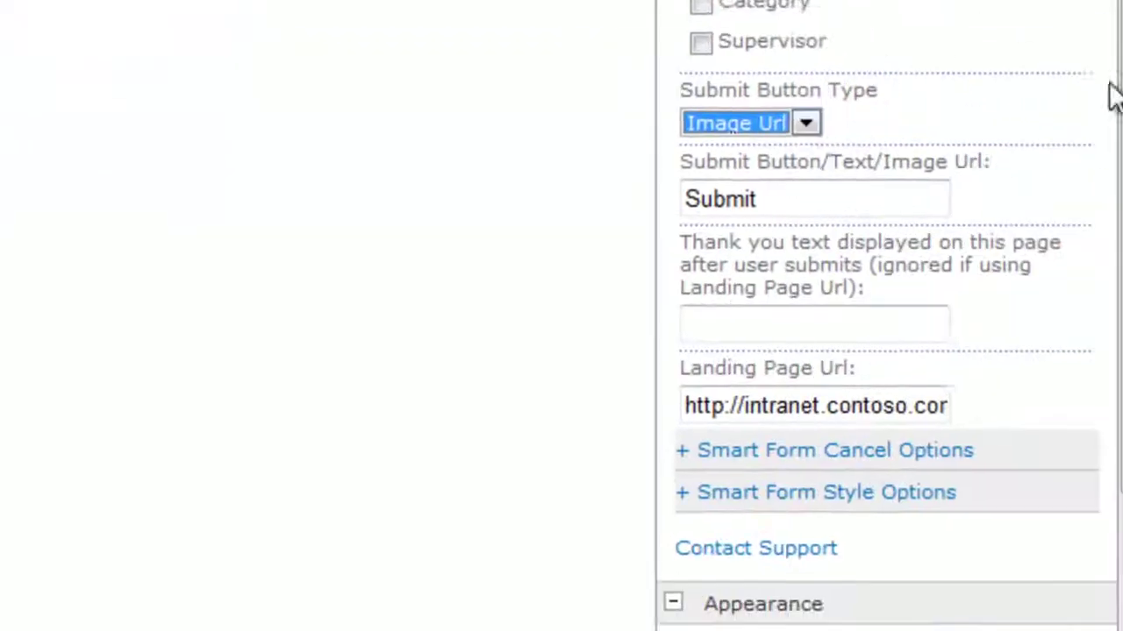
left_click(752, 188)
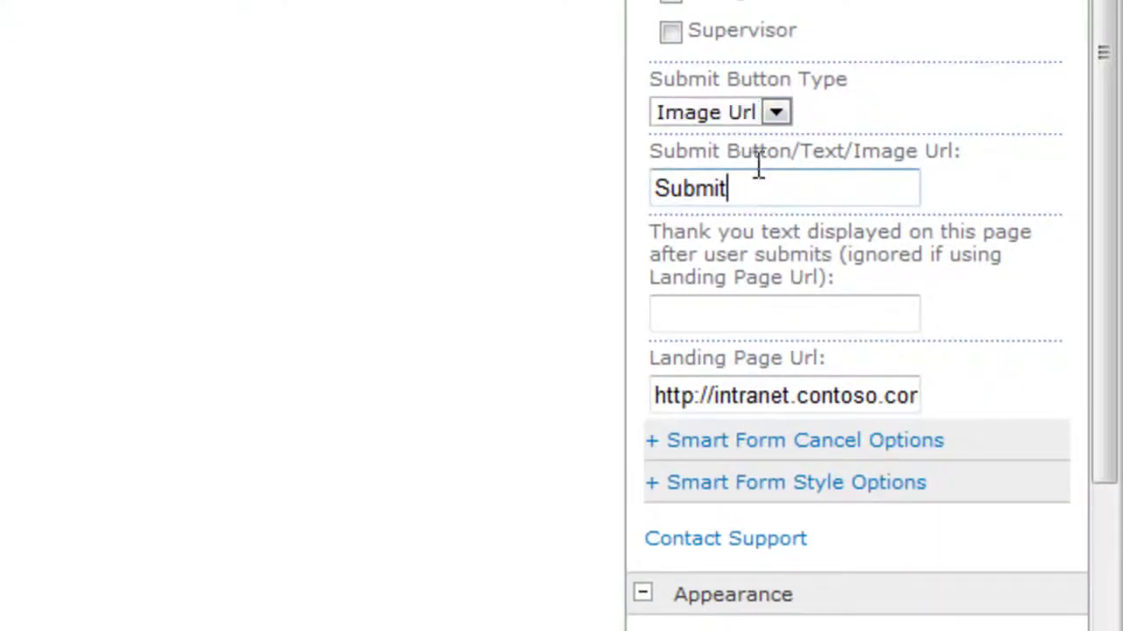
left_click(715, 115)
left_click(728, 183)
Restore the Submit.png image address in the submit button Url box
left_click_drag(628, 187, 574, 197)
key("ctrl+v")
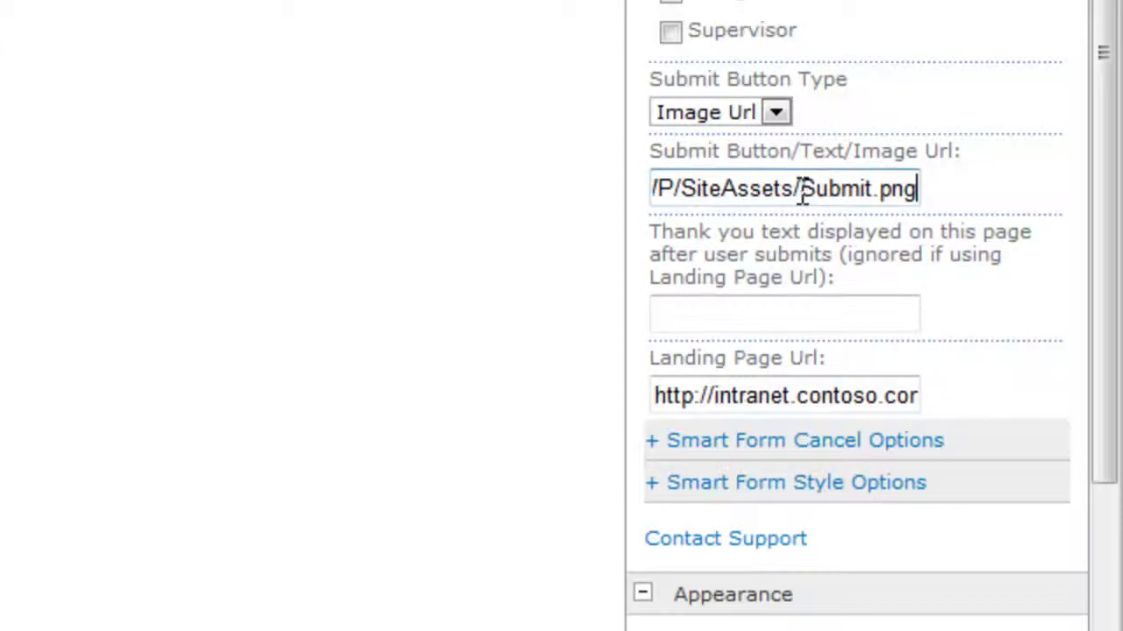
left_click_drag(801, 189, 921, 187)
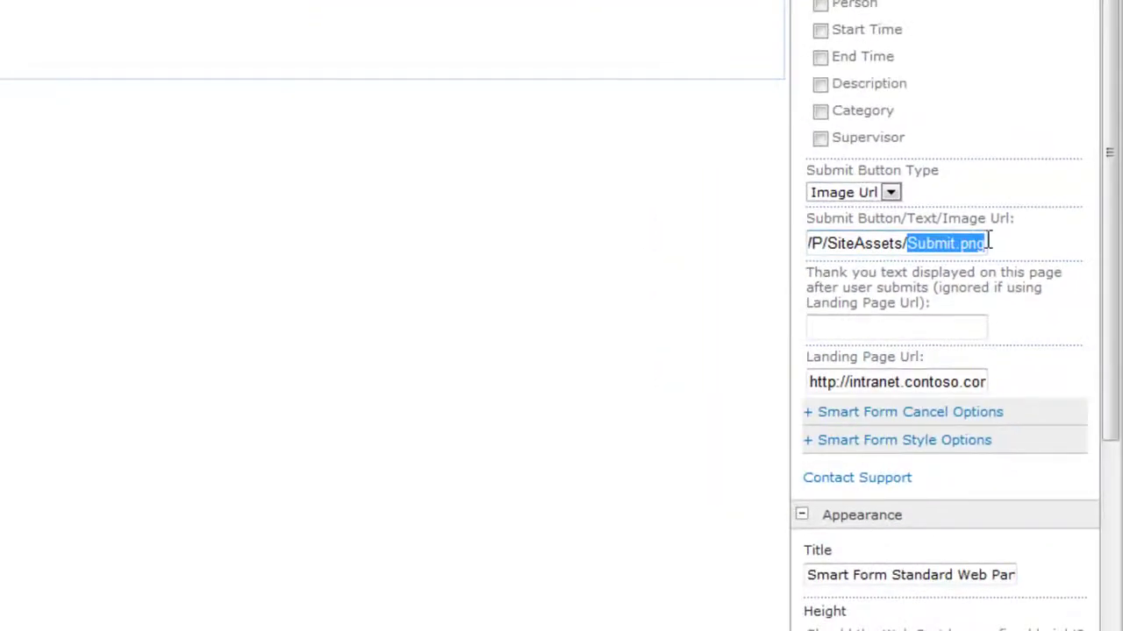
left_click(958, 244)
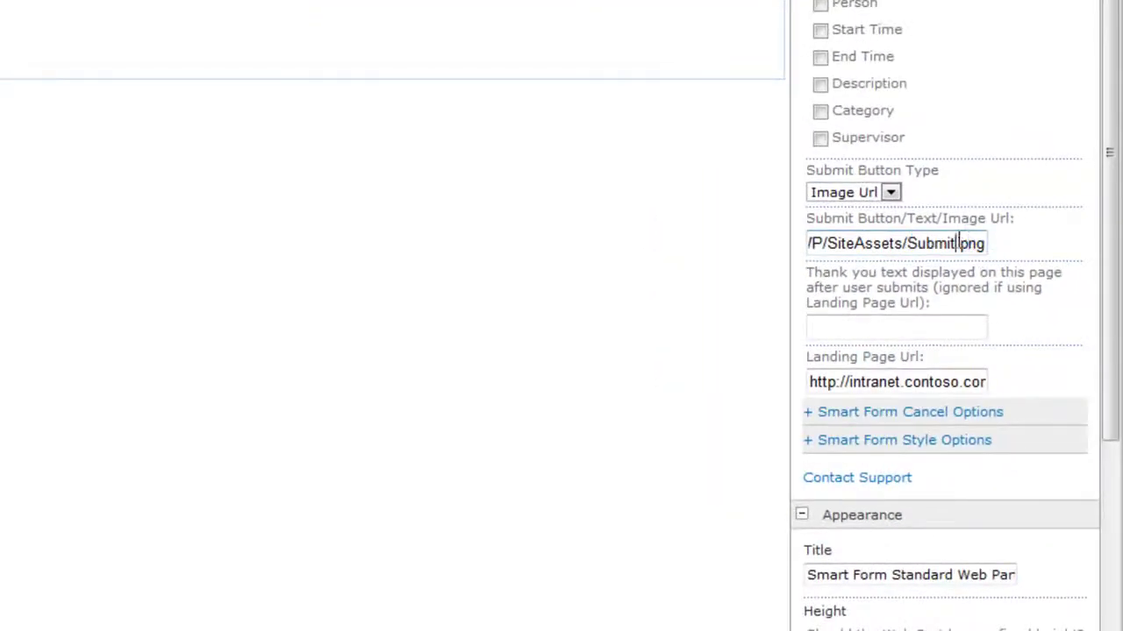
left_click_drag(957, 245, 737, 247)
left_click(727, 246)
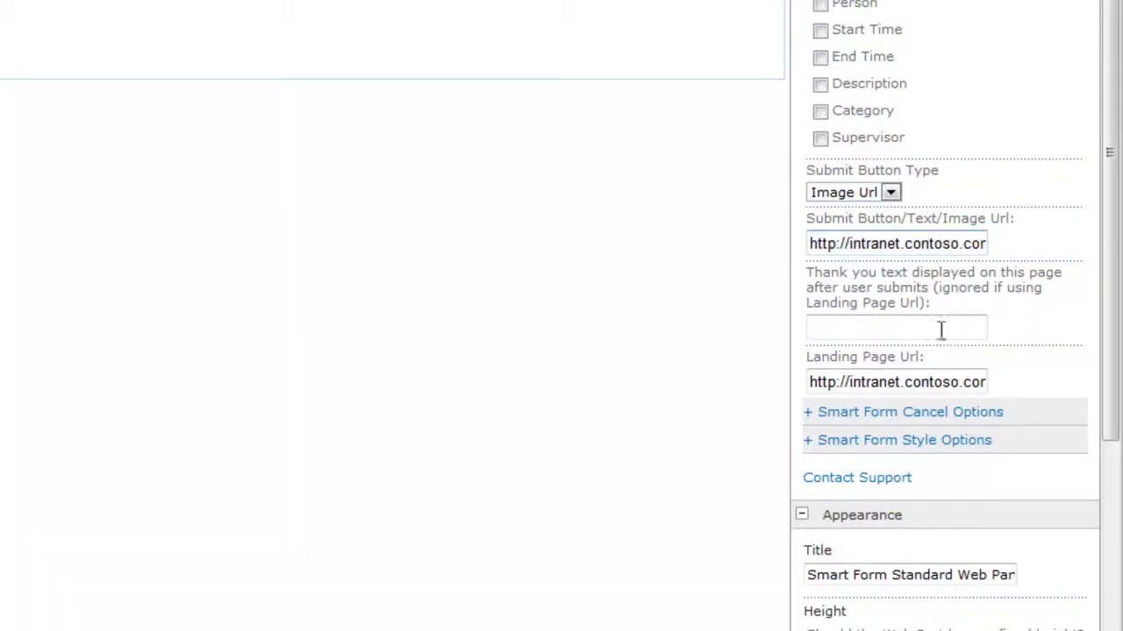
left_click_drag(1112, 181, 1106, 299)
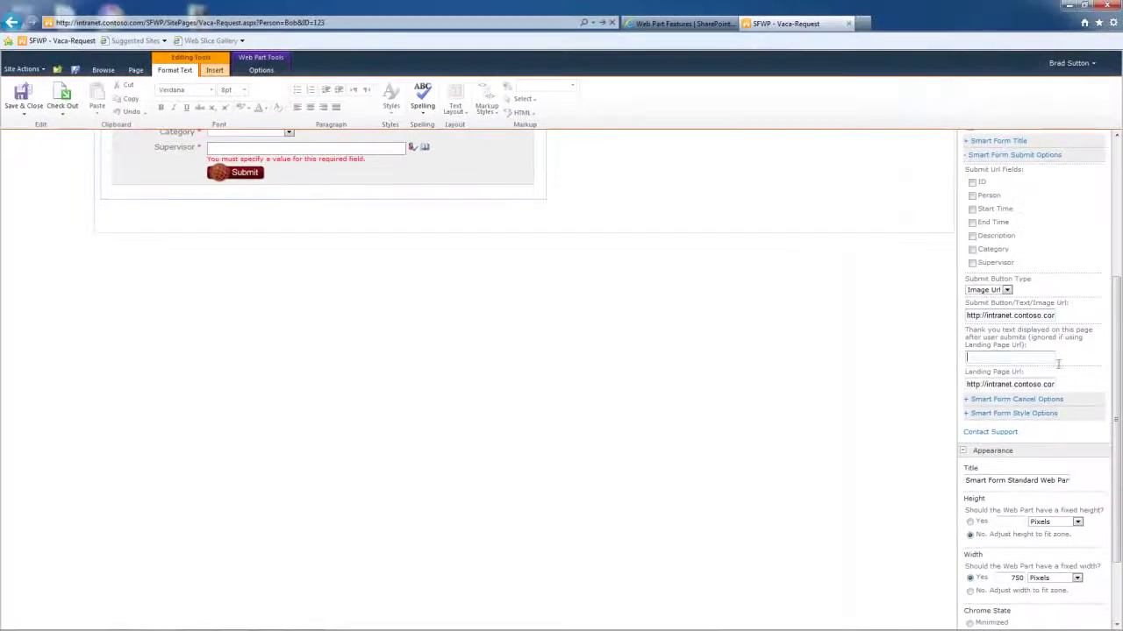
scroll(1119, 377, "up", 3)
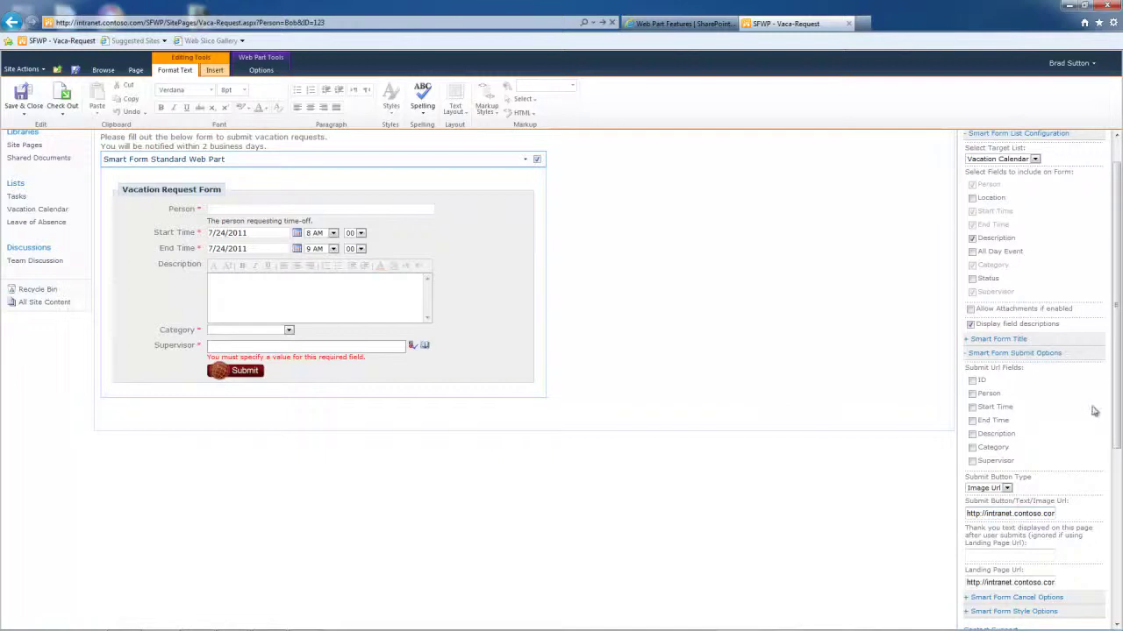
left_click_drag(1115, 389, 1116, 449)
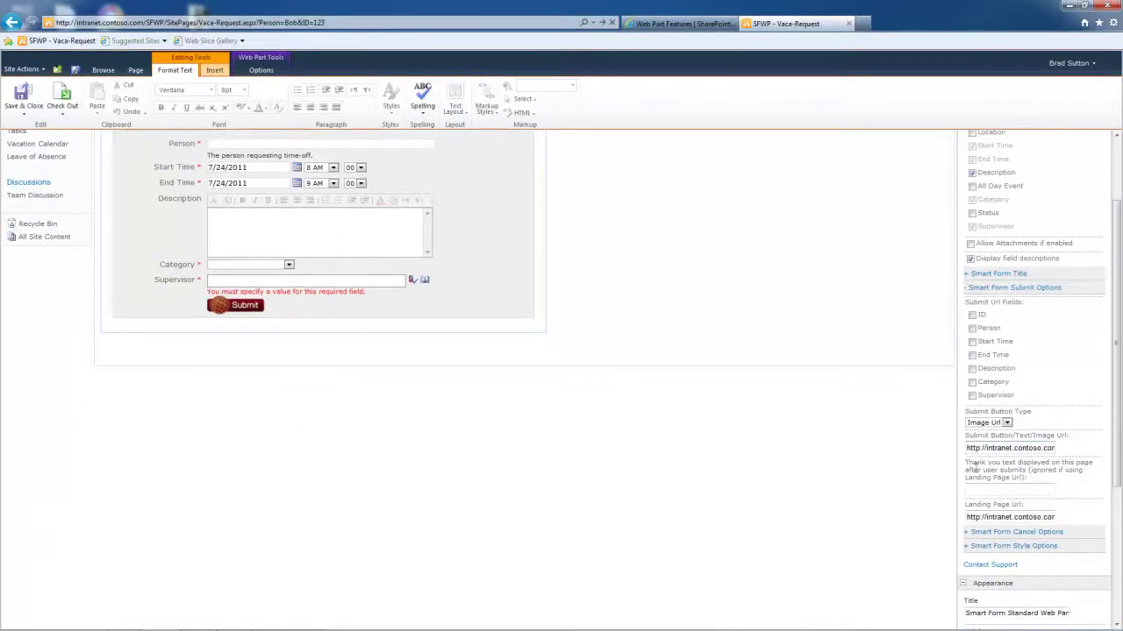
scroll(737, 412, "up", 2)
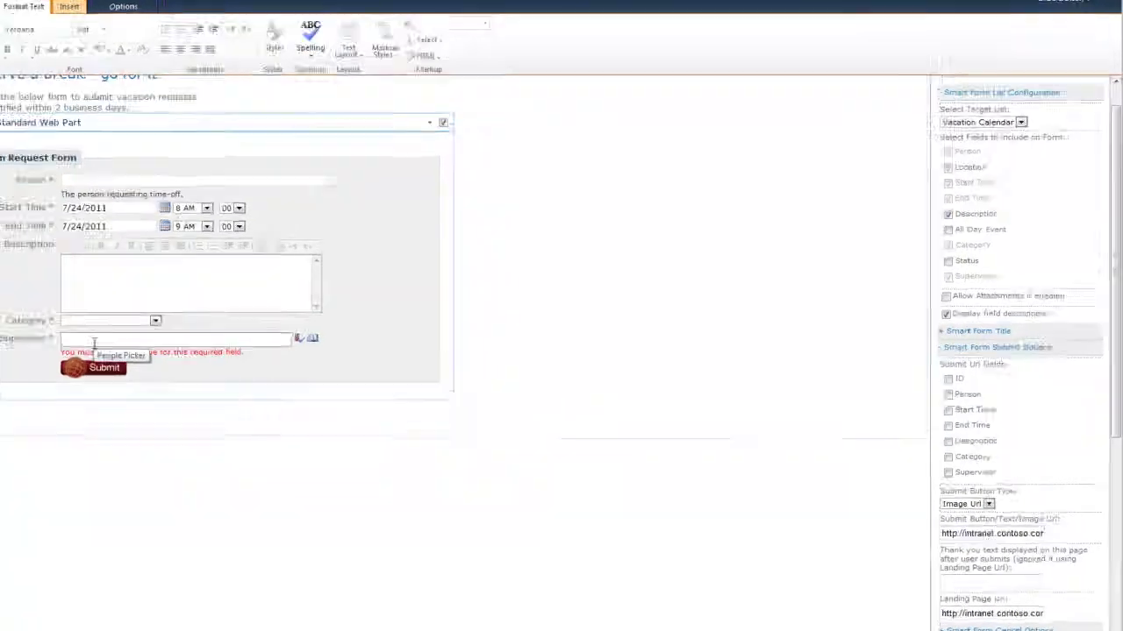
Enter 'Success! Please enter next item.' in the Thank you text box
scroll(1114, 268, "down", 2)
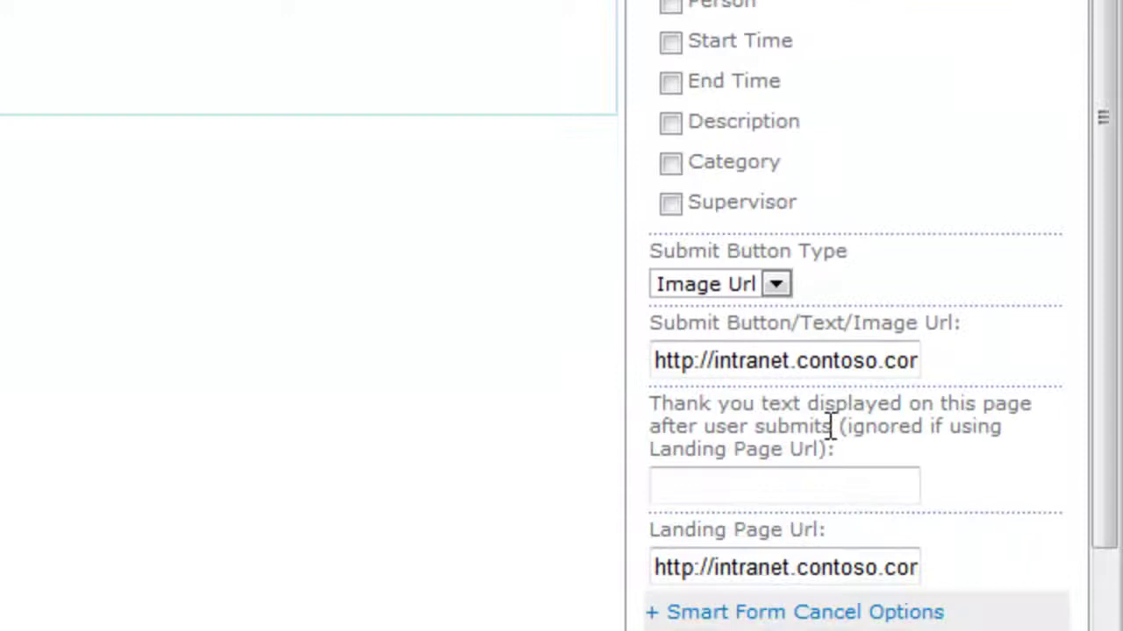
left_click(764, 488)
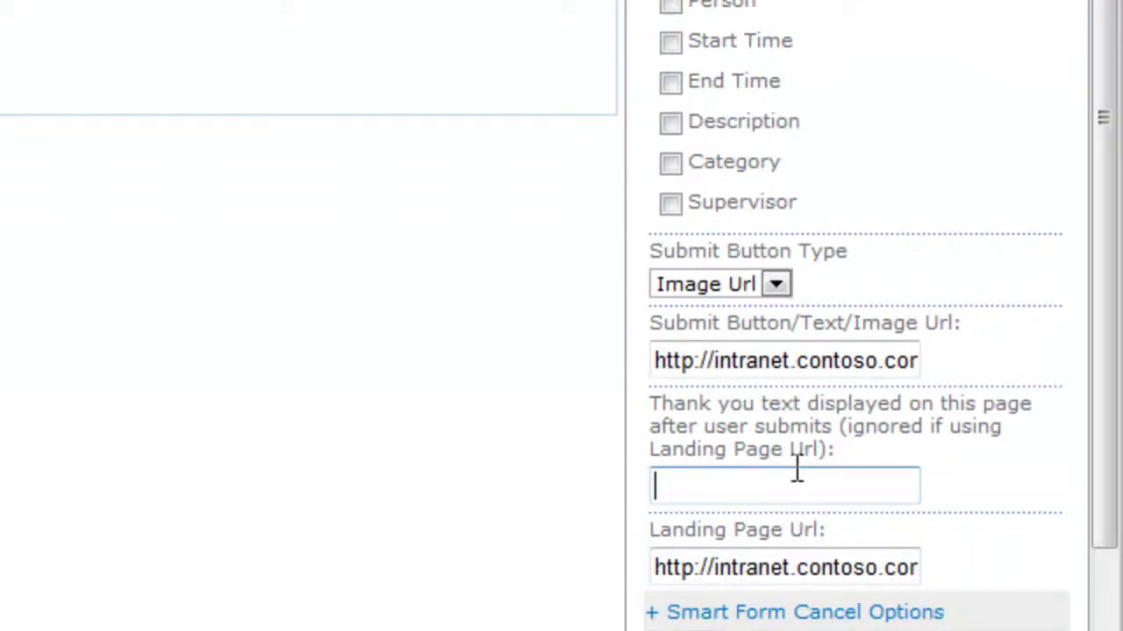
type("Success")
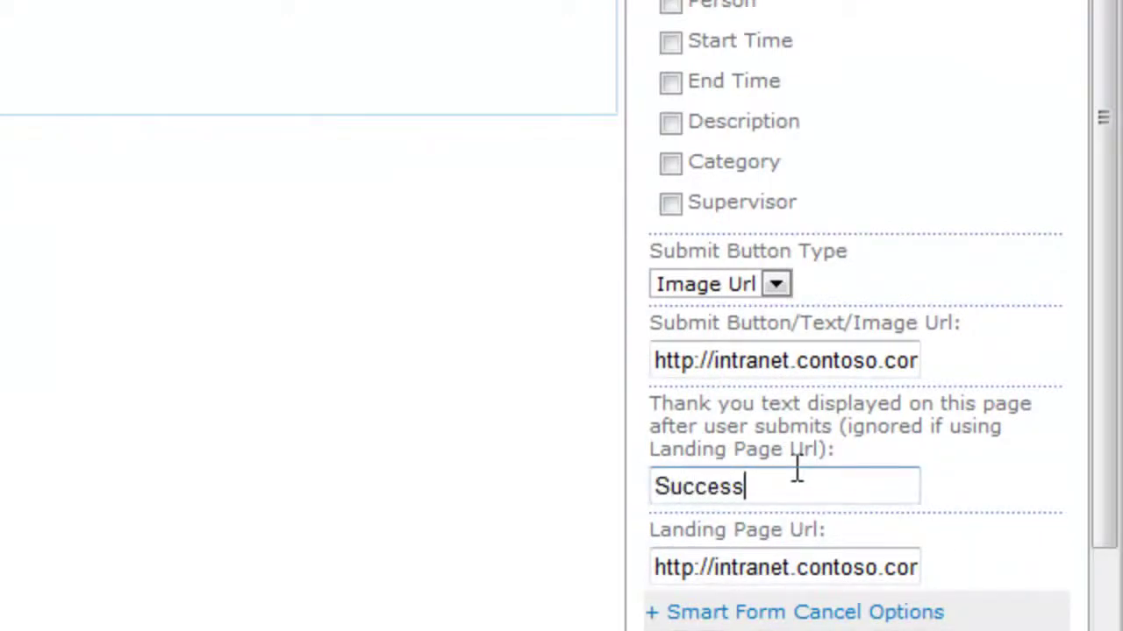
type("! Please ent")
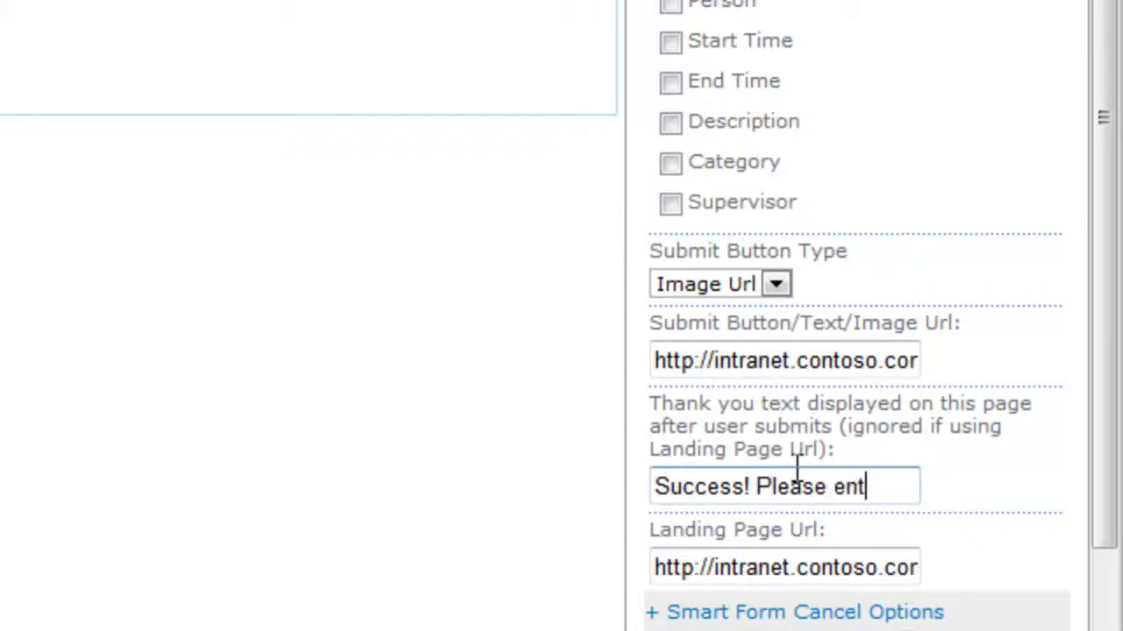
type("er next i")
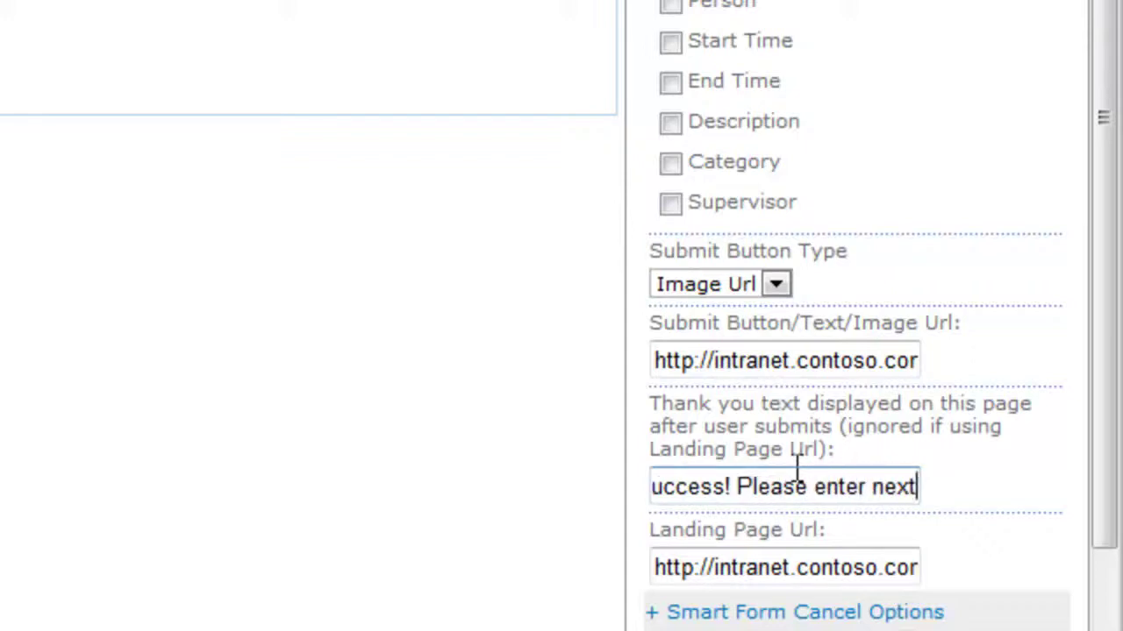
type("tem.")
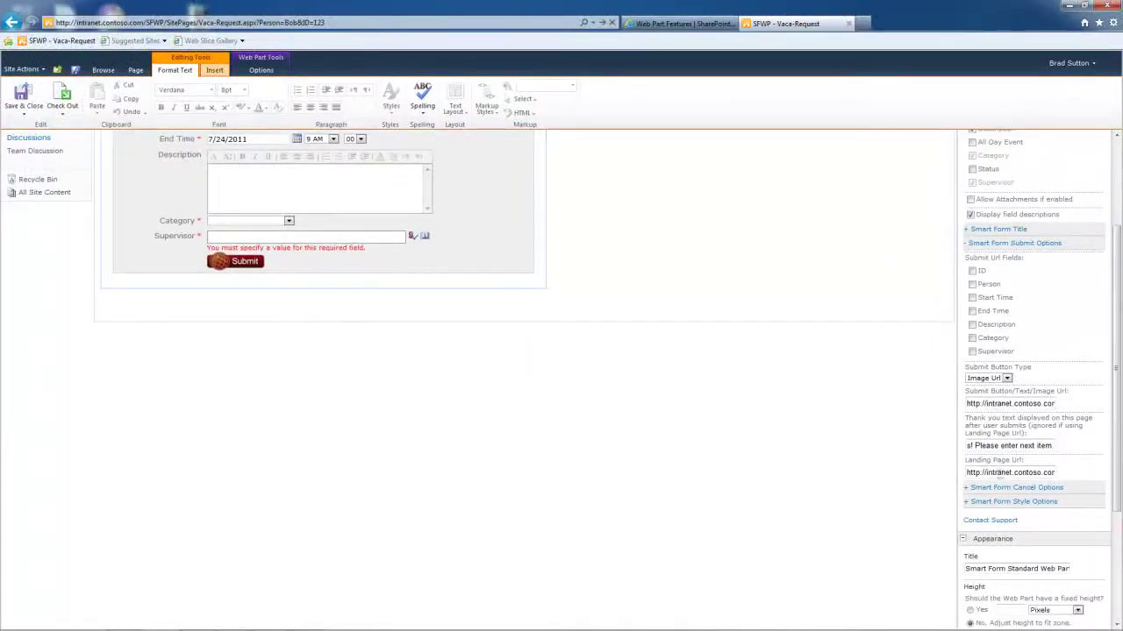
Check that the Landing Page Url ends with %20Form%20Landing.aspx, leaving it unchanged
scroll(1119, 399, "up", 2)
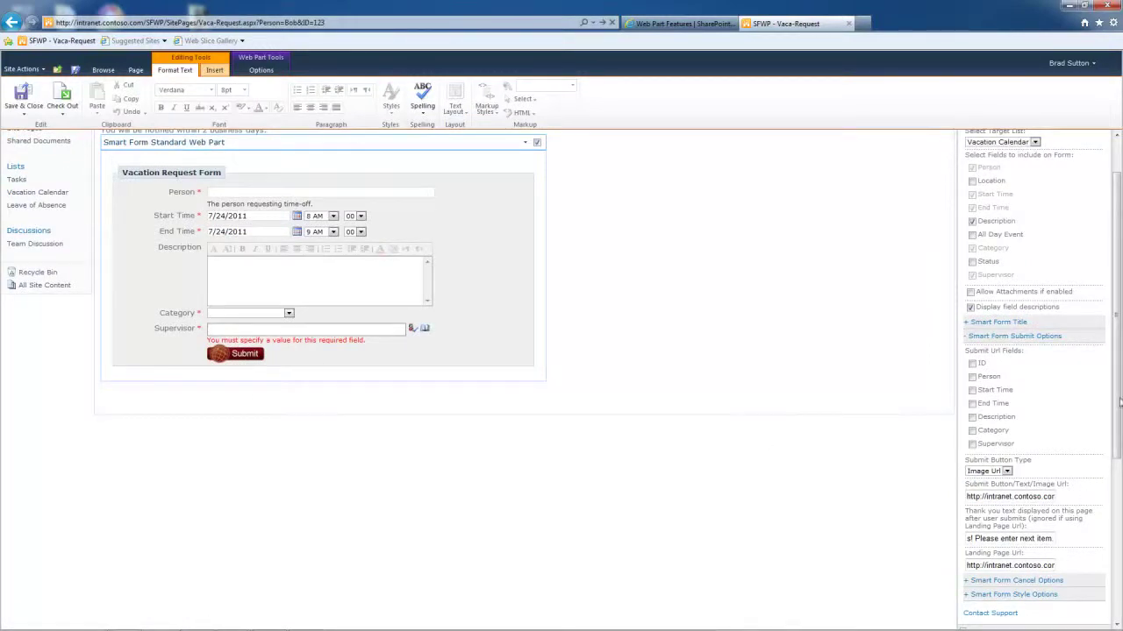
scroll(1117, 443, "down", 2)
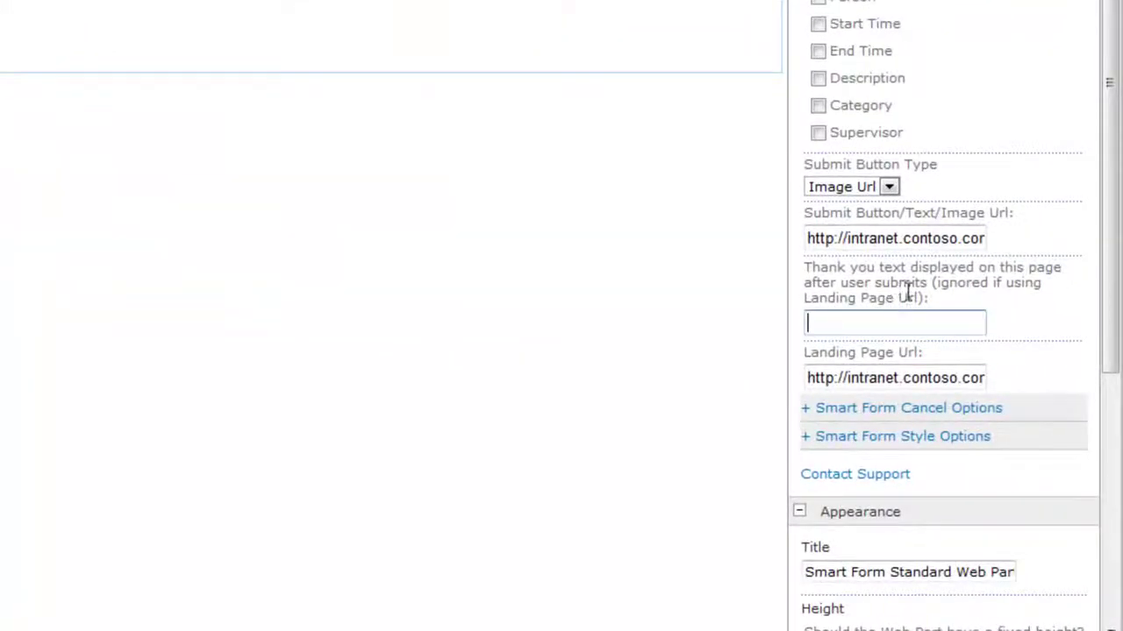
scroll(1115, 351, "down", 2)
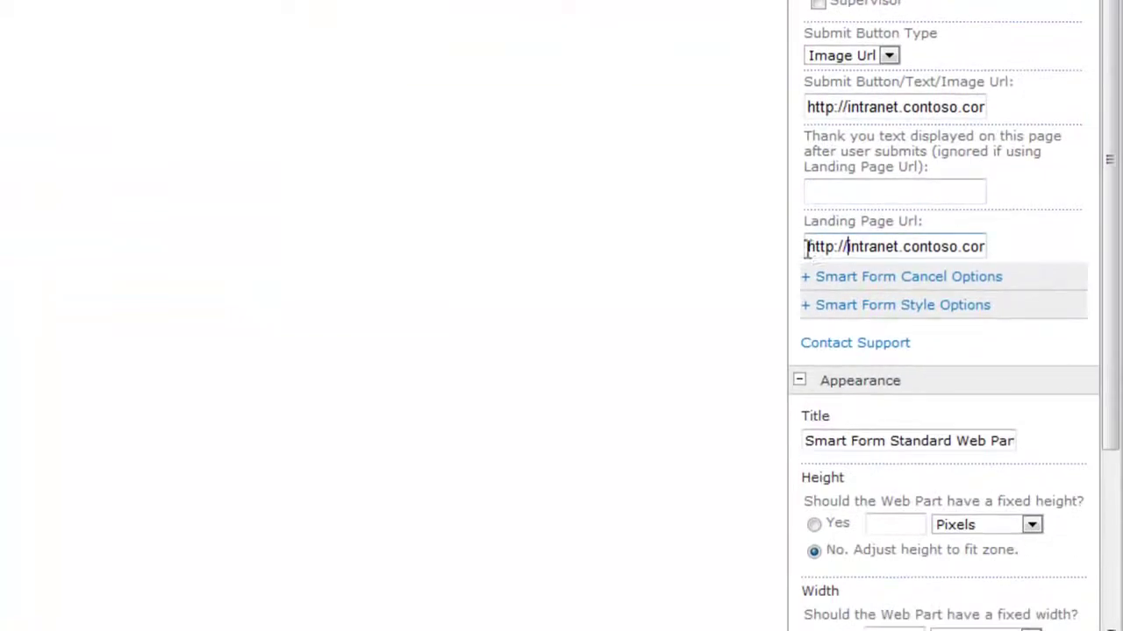
left_click_drag(805, 246, 1060, 250)
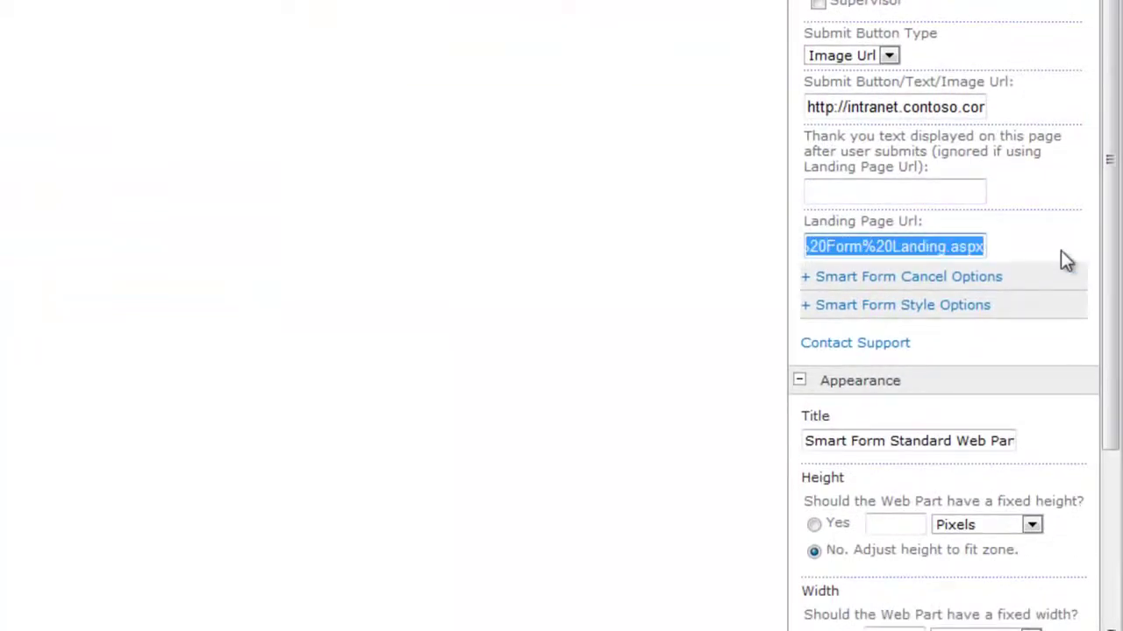
left_click(971, 253)
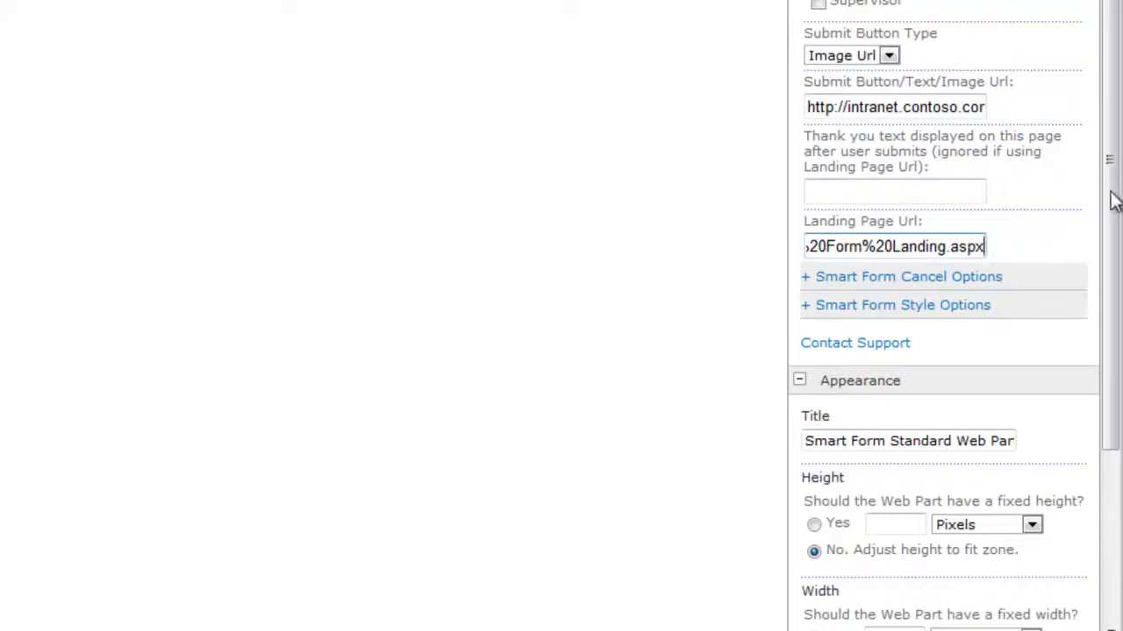
left_click_drag(1110, 198, 1116, 57)
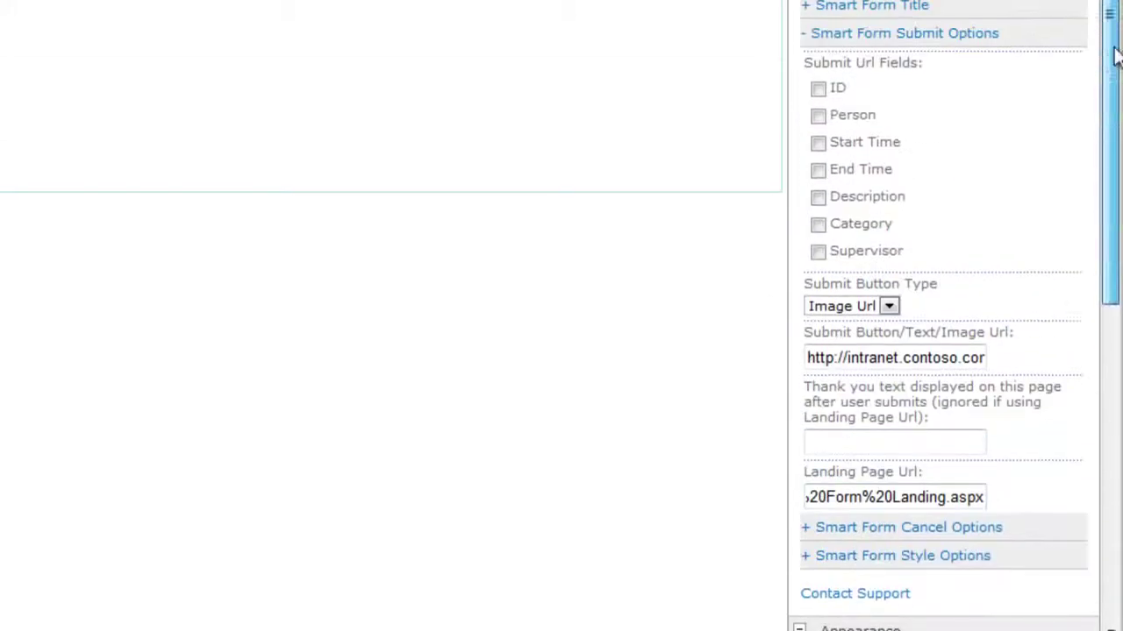
Review Smart Form Cancel Options, keeping Cancel Button Type as 'Do not show Cancel' with no landing URL
left_click(808, 34)
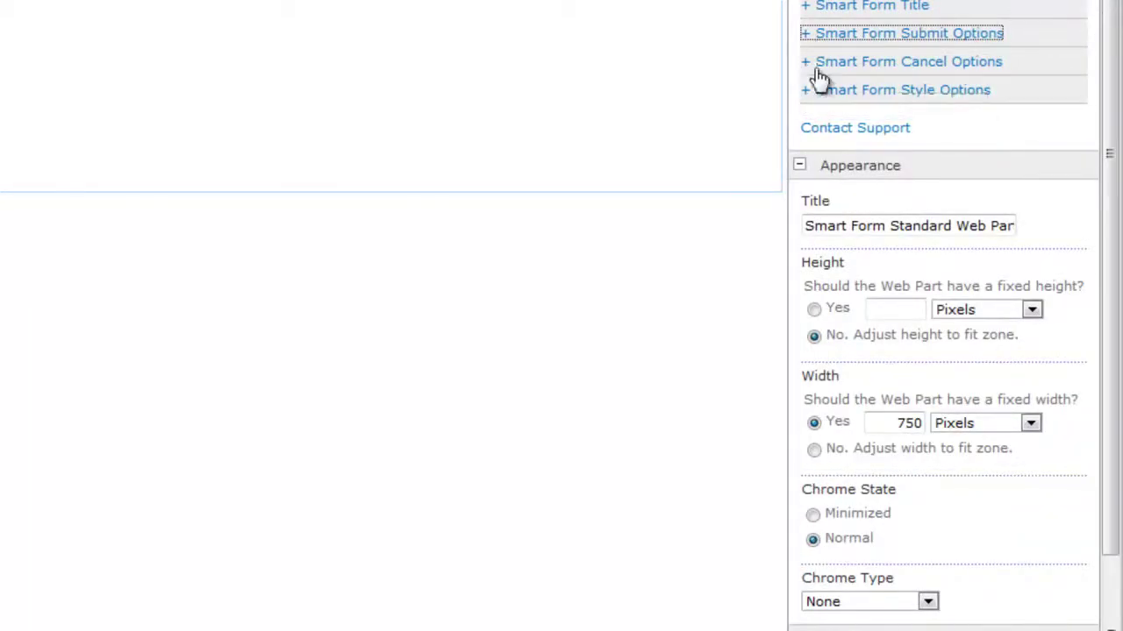
left_click(808, 70)
scroll(965, 220, "up", 3)
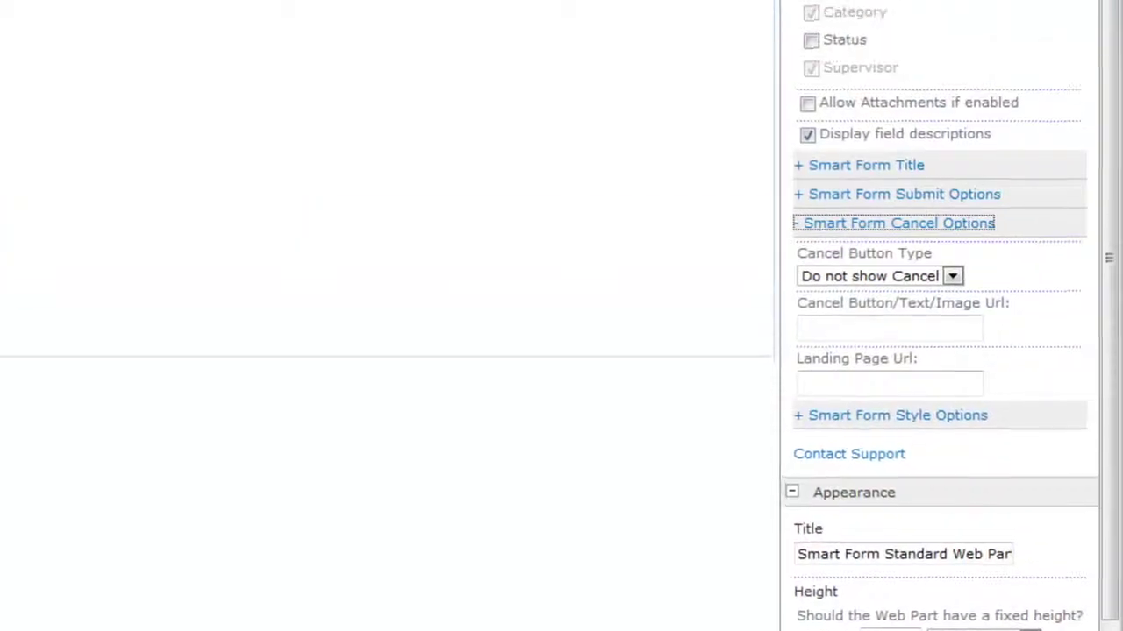
left_click_drag(1111, 289, 1112, 463)
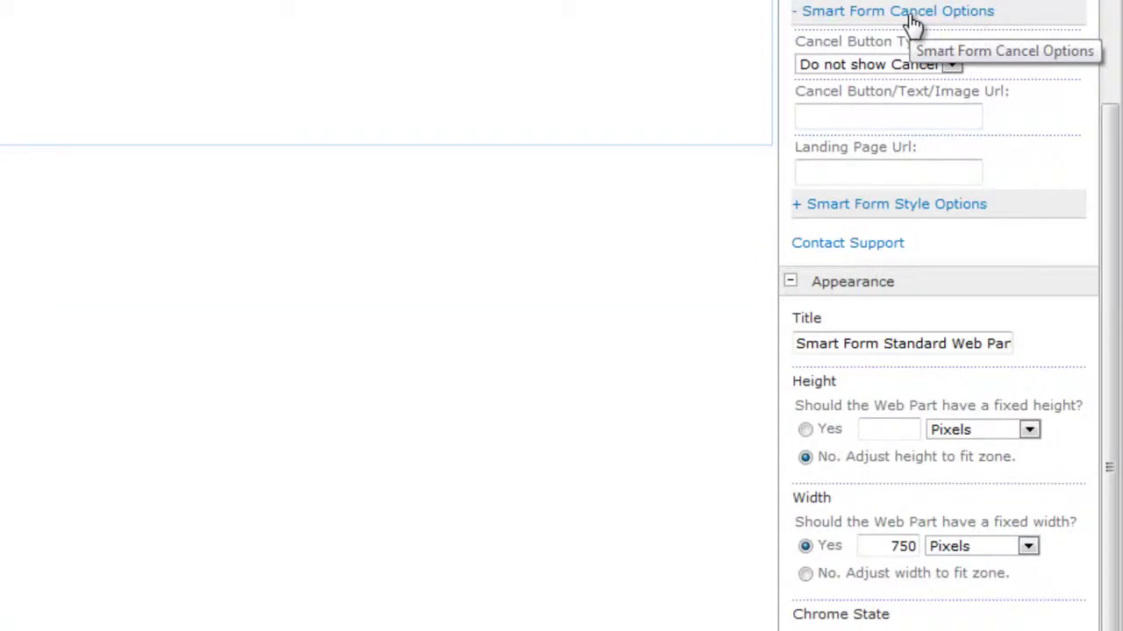
left_click(884, 72)
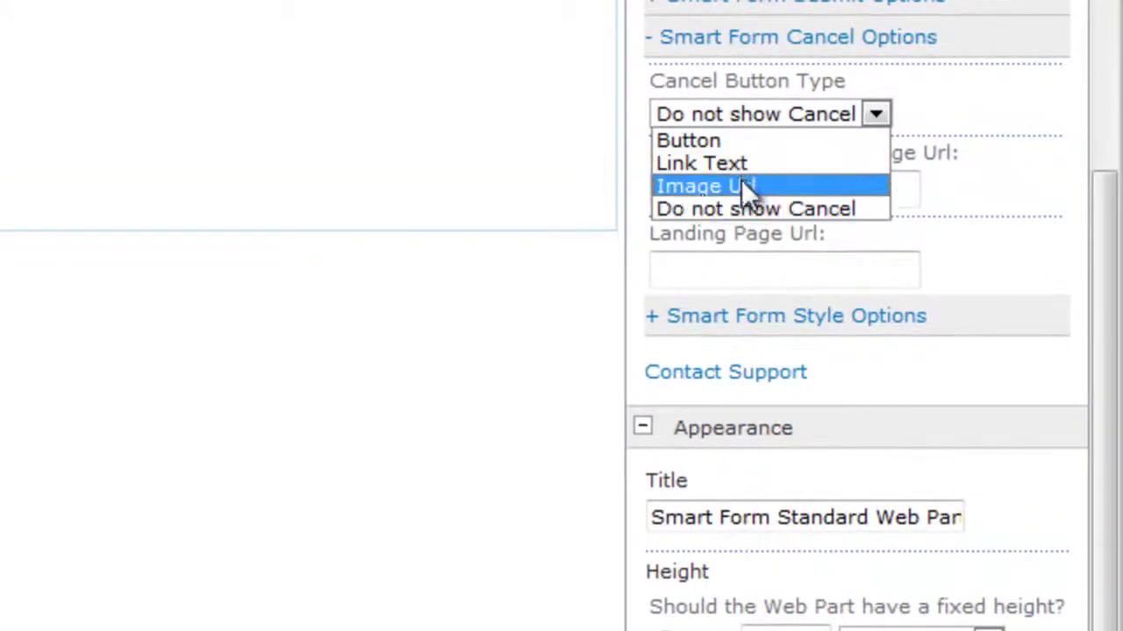
left_click(741, 186)
left_click(787, 118)
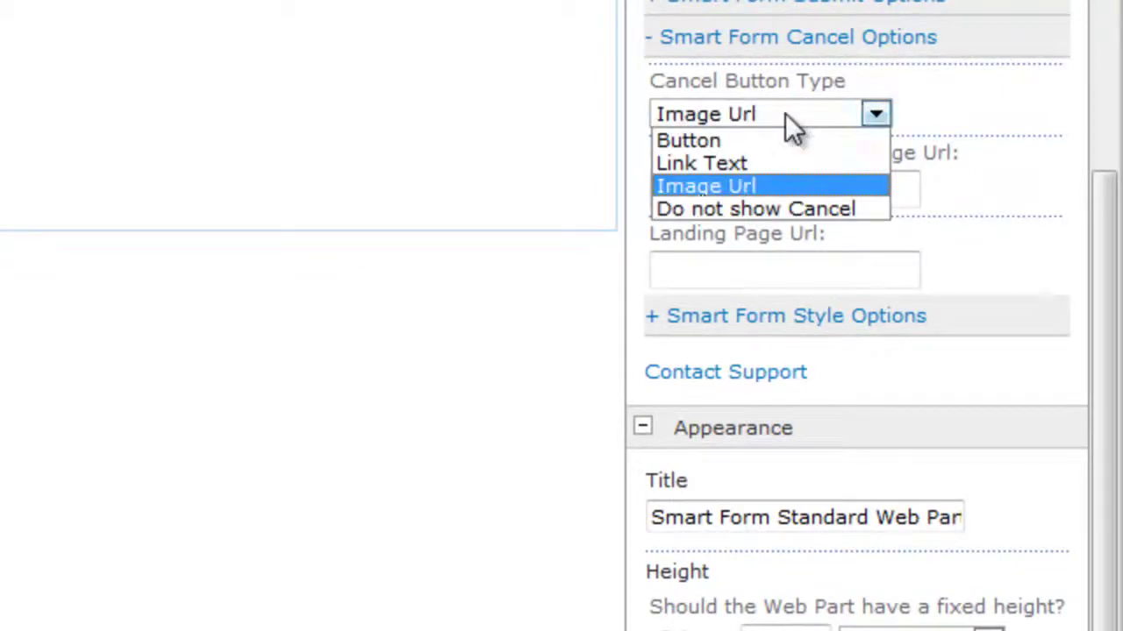
left_click(701, 208)
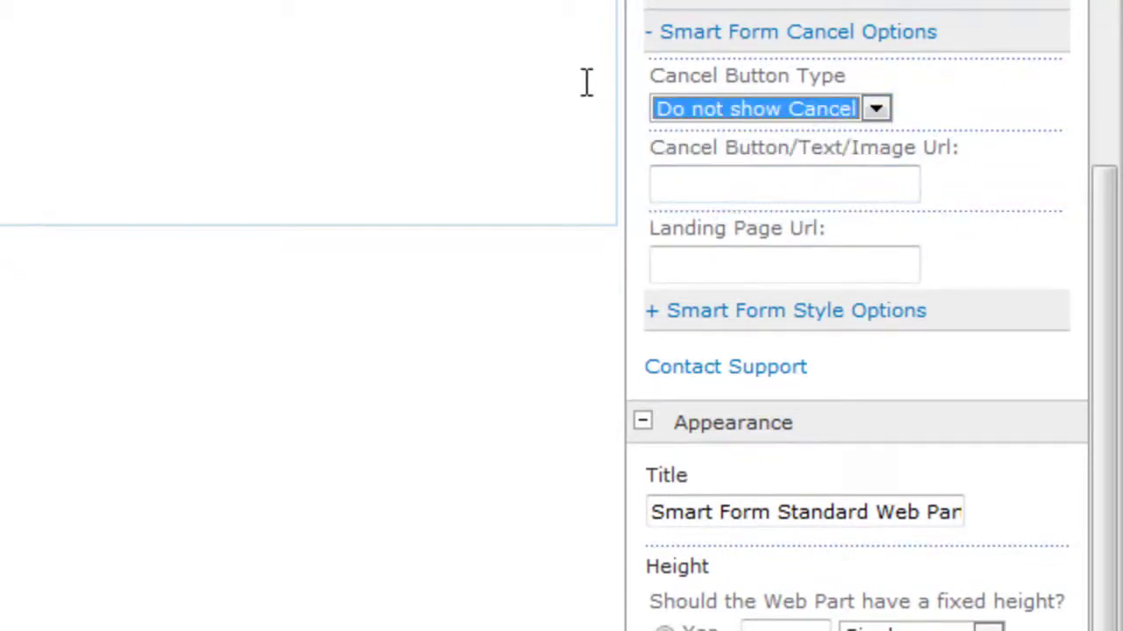
left_click(700, 185)
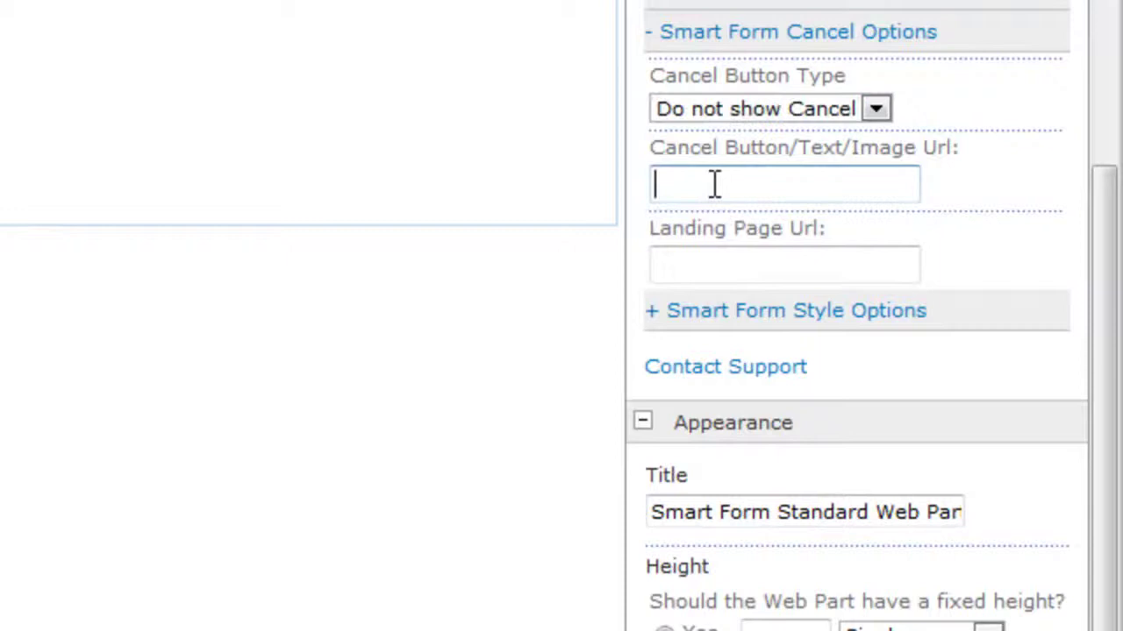
left_click(669, 268)
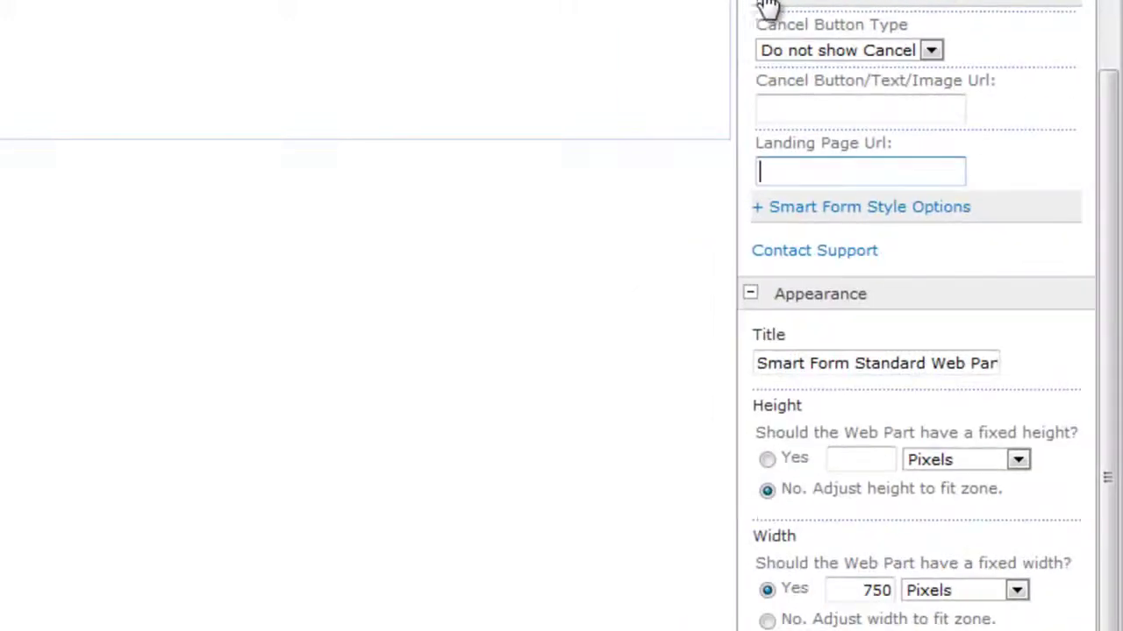
left_click(760, 7)
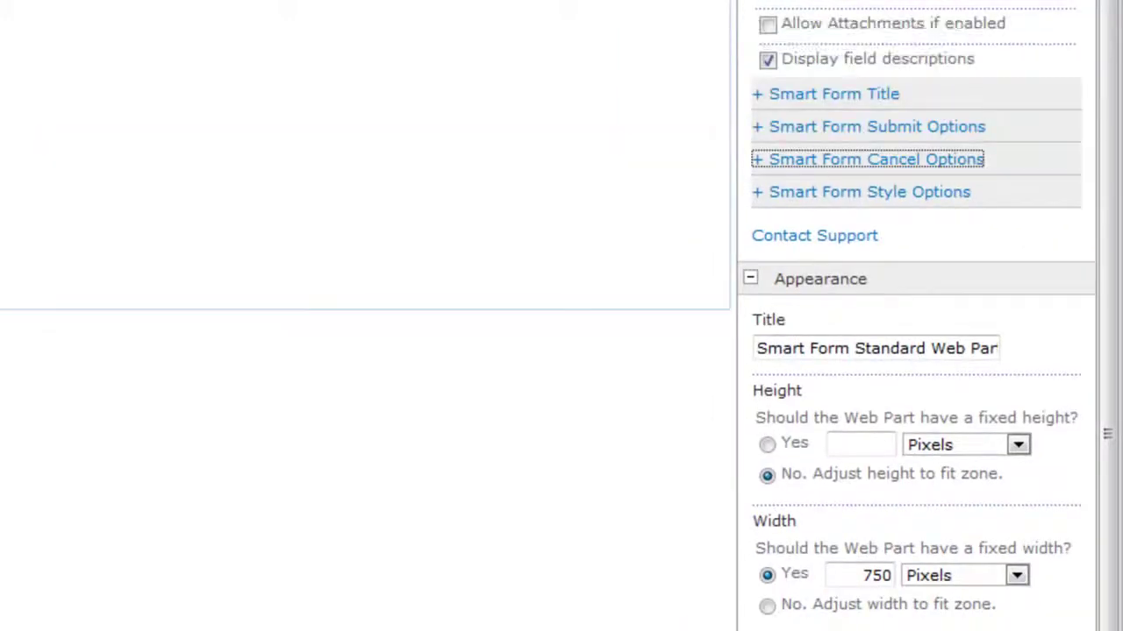
Expand Smart Form Style Options and paste the /SiteAssets/smart.css URL over the CSS File Link
left_click(761, 200)
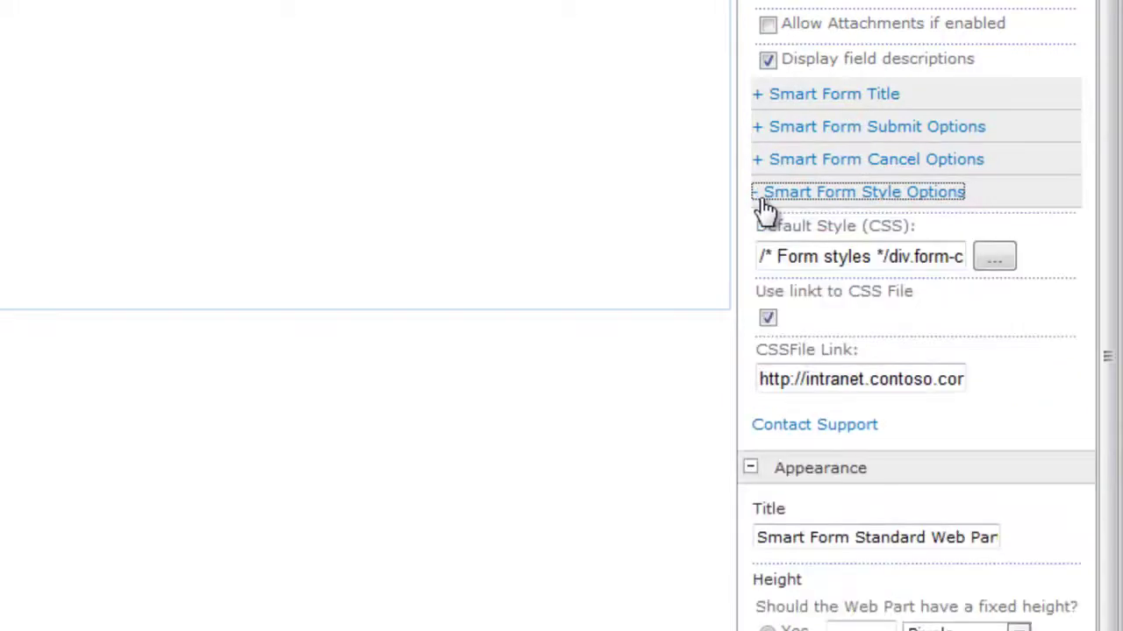
left_click_drag(1112, 241, 1112, 323)
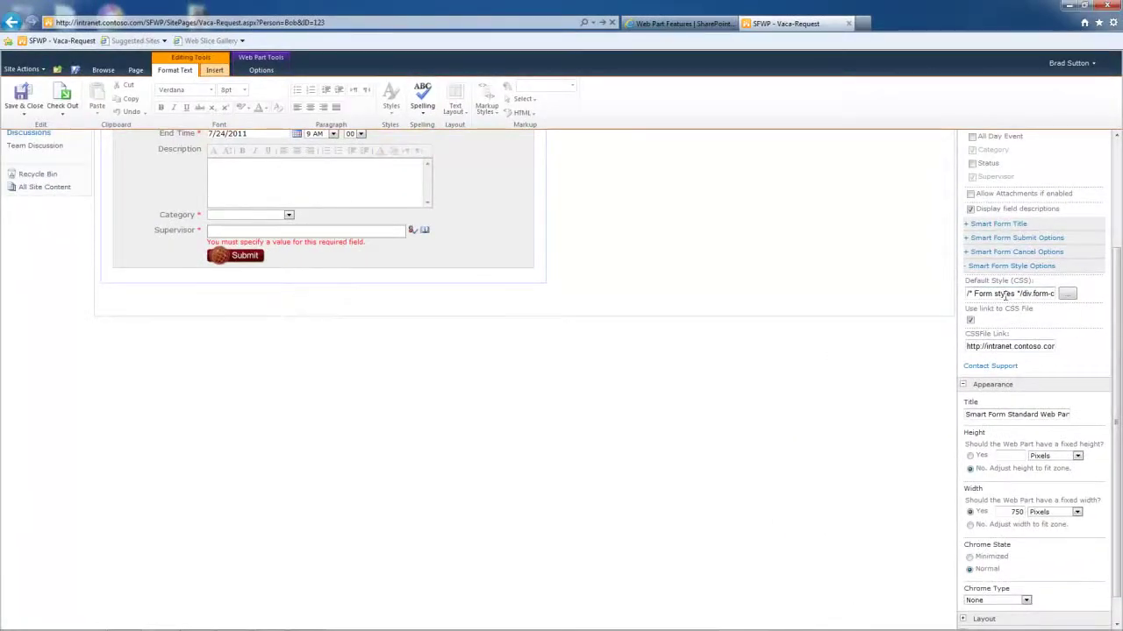
scroll(986, 296, "up", 3)
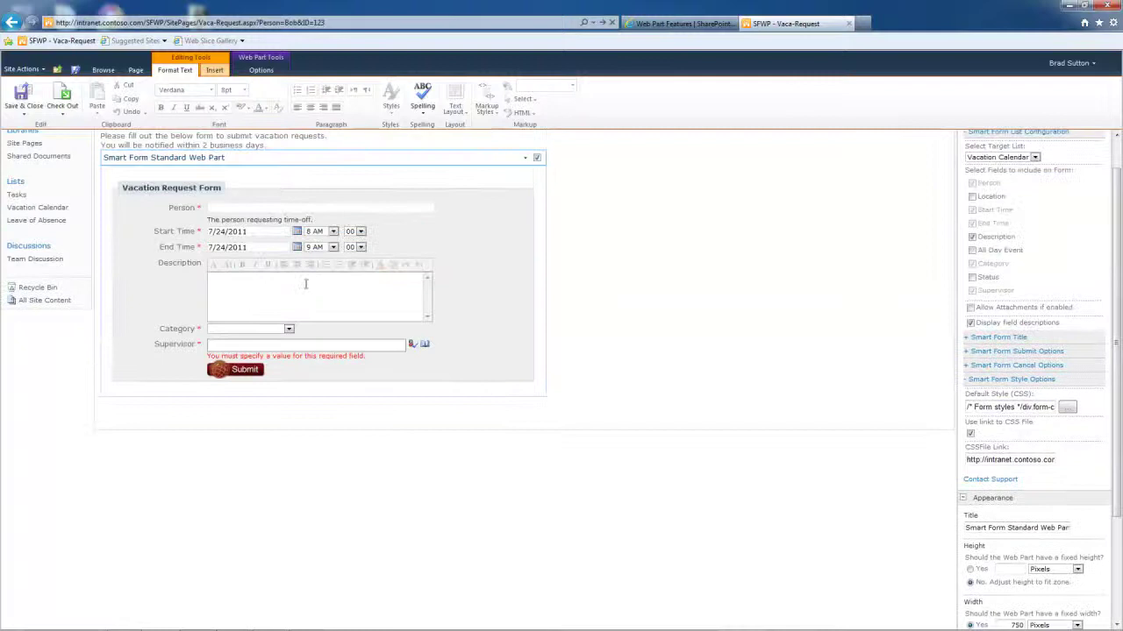
scroll(1117, 344, "down", 3)
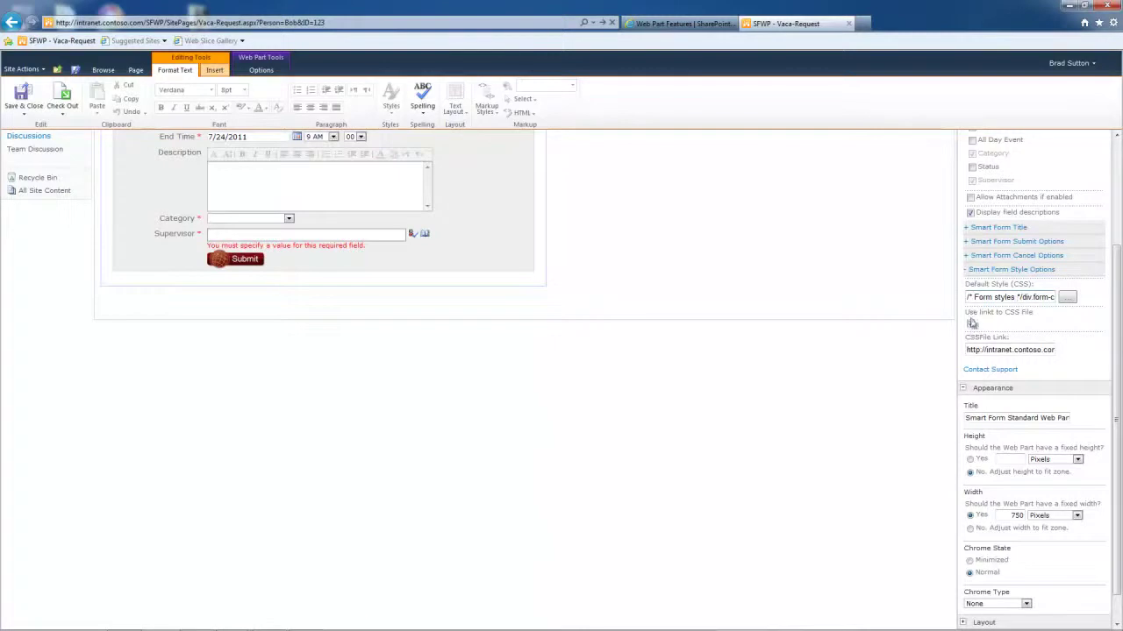
left_click_drag(968, 348, 1081, 369)
key("ctrl+v")
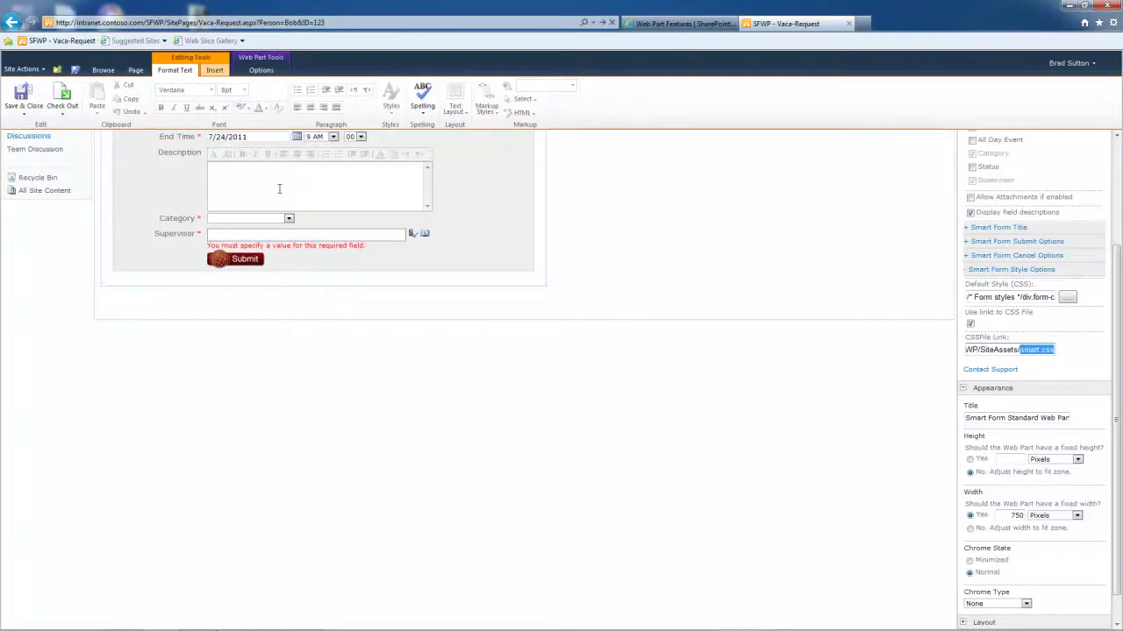
Verify the CSS File Link points to smart.css in SiteAssets with 'Use link to CSS File' checked
left_click(1024, 351)
double_click(1026, 351)
left_click(1047, 350)
left_click_drag(1020, 349, 1041, 357)
left_click(1040, 357)
left_click_drag(1017, 350, 1056, 350)
left_click(1071, 365)
left_click_drag(1020, 350, 1056, 351)
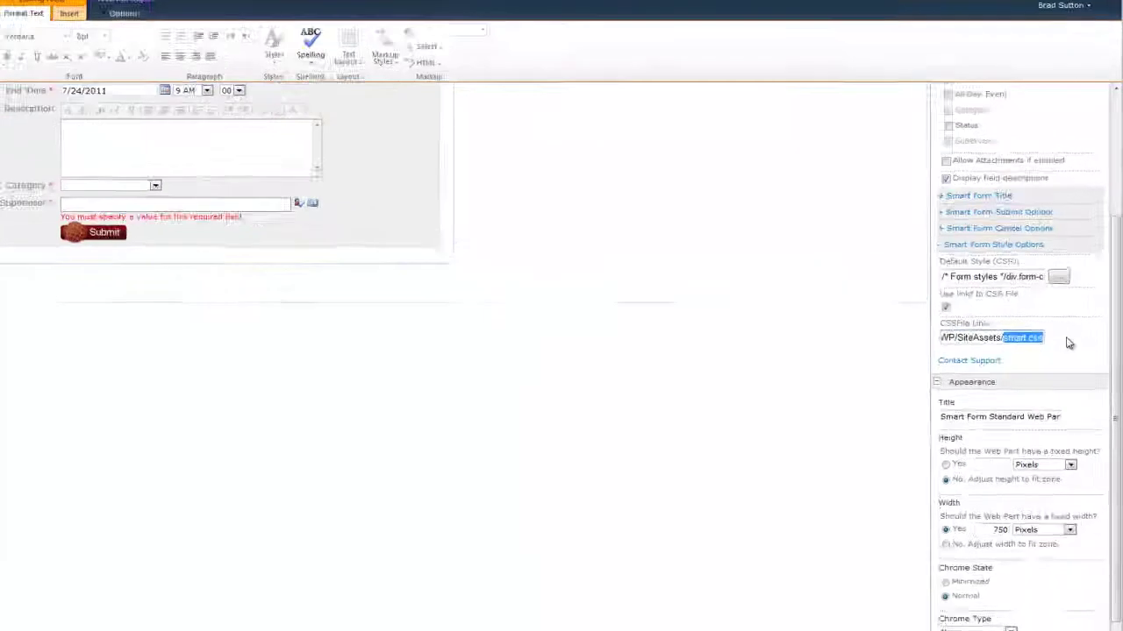
left_click(1036, 350)
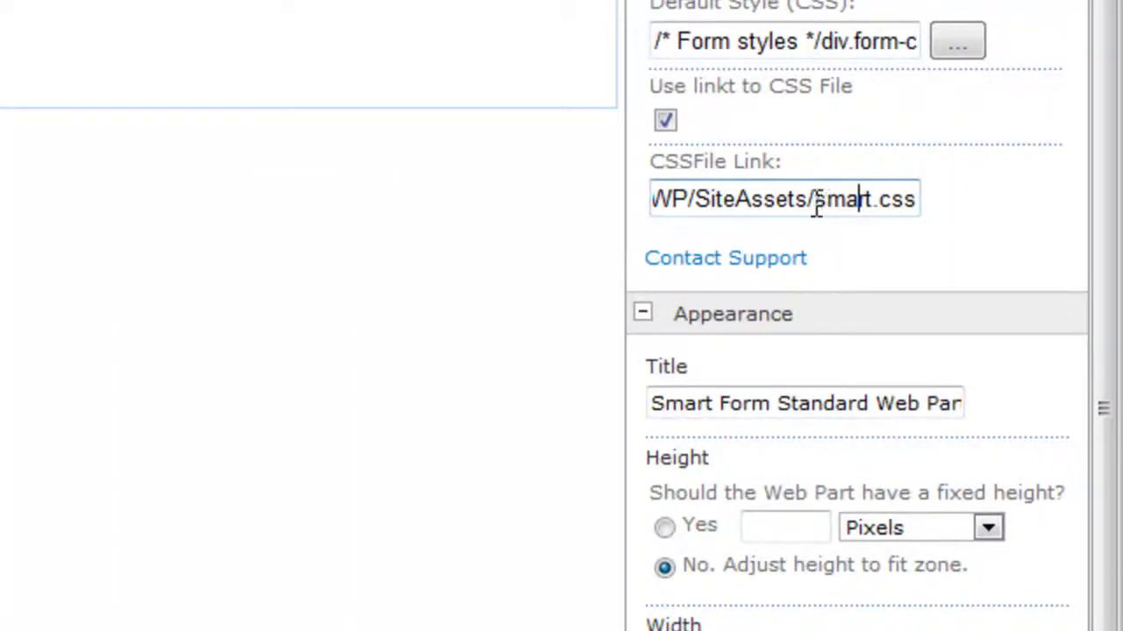
left_click_drag(816, 201, 921, 203)
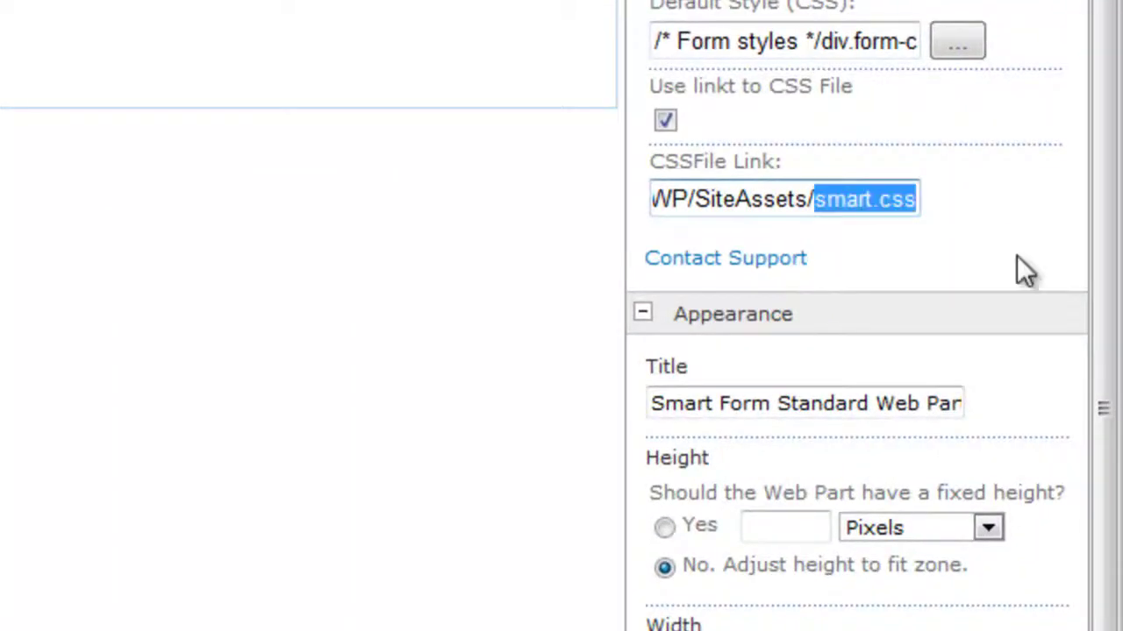
left_click(890, 202)
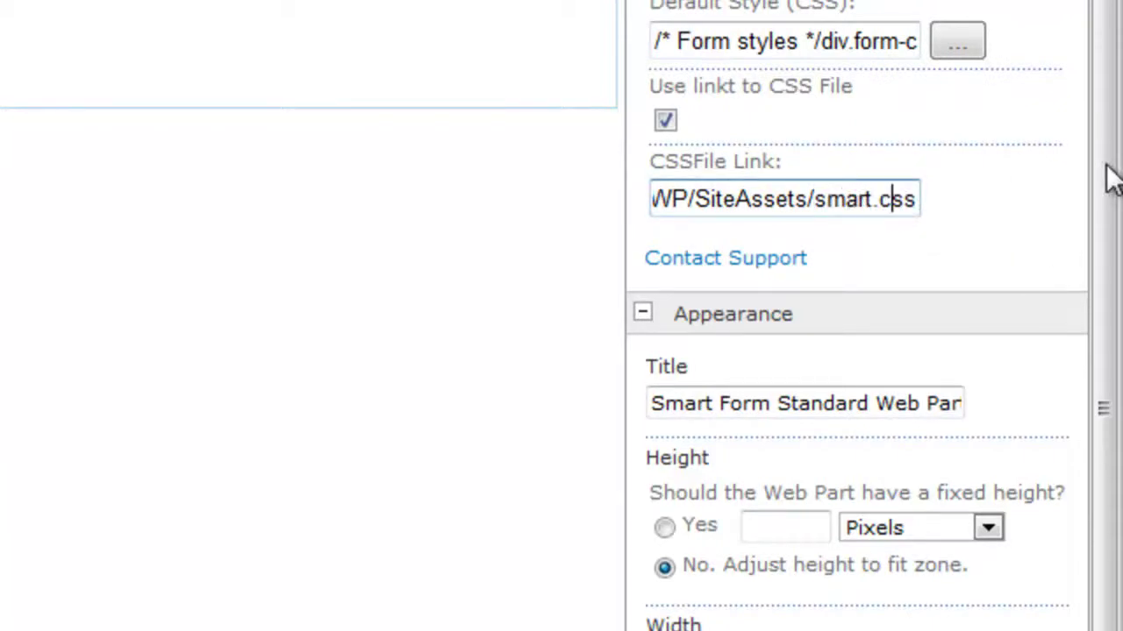
left_click_drag(1110, 175, 1111, 196)
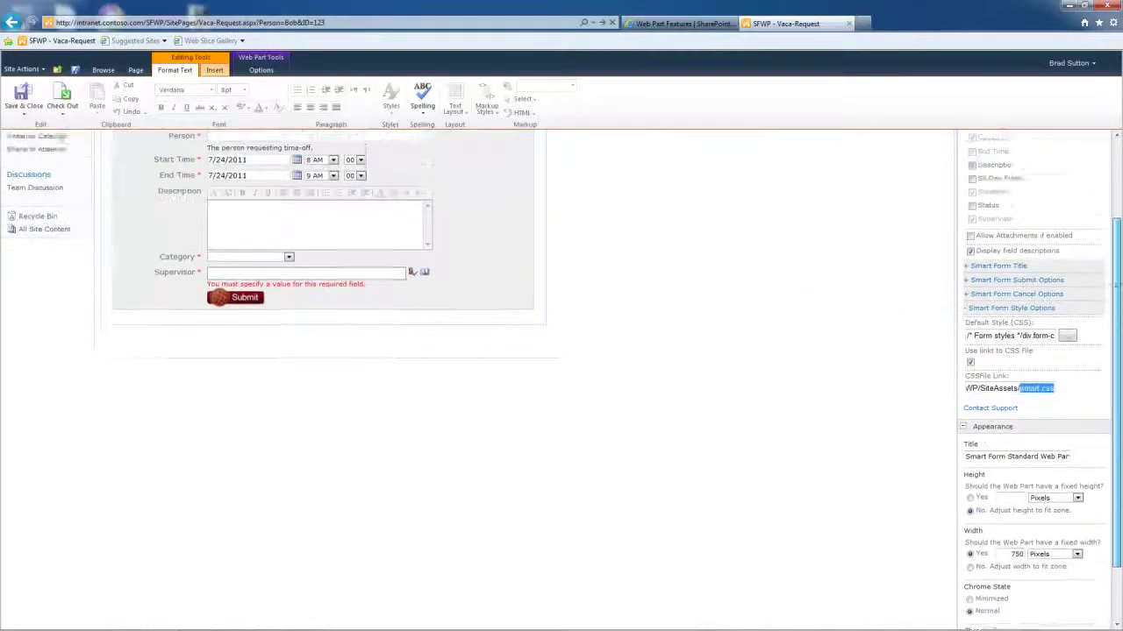
scroll(779, 244, "up", 3)
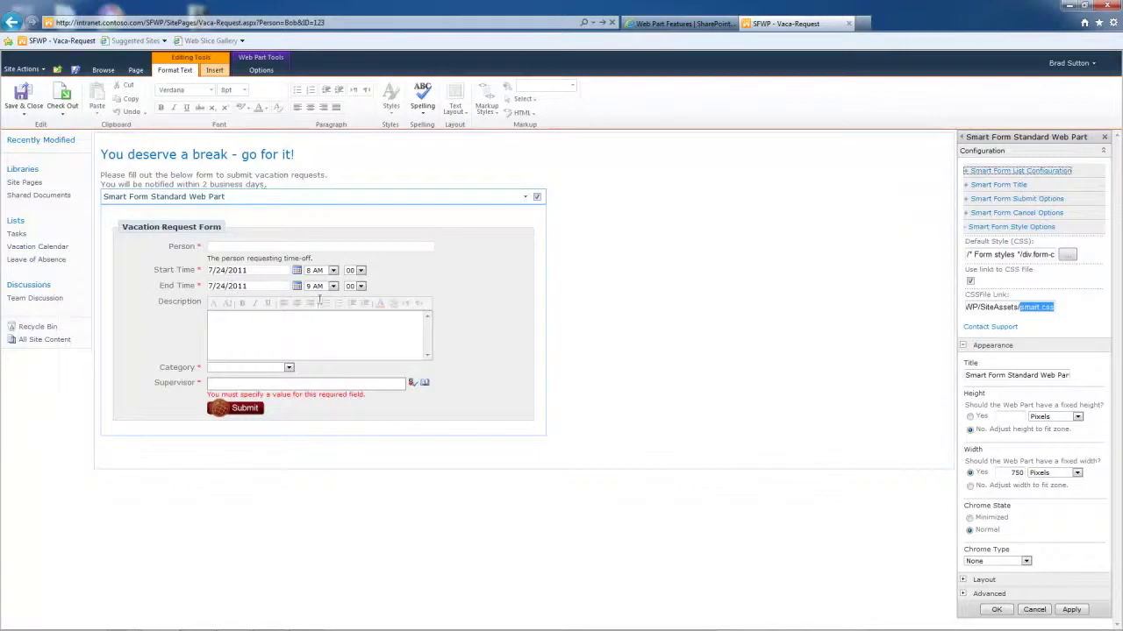
Close the web part settings and Save & Close the vacation request page
left_click(1032, 611)
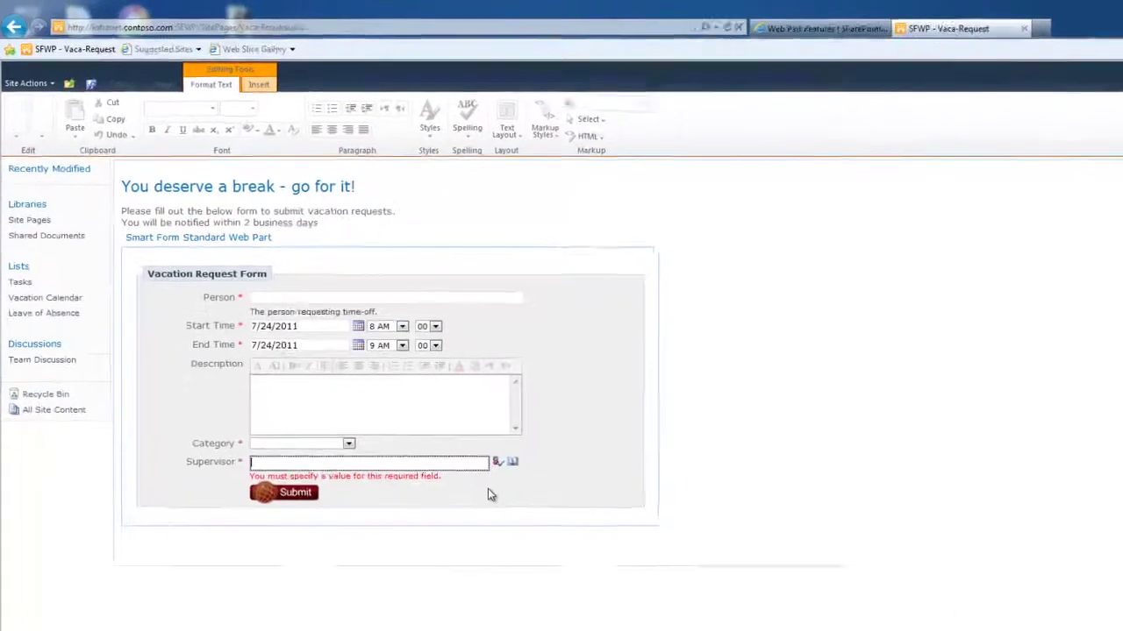
left_click(489, 494)
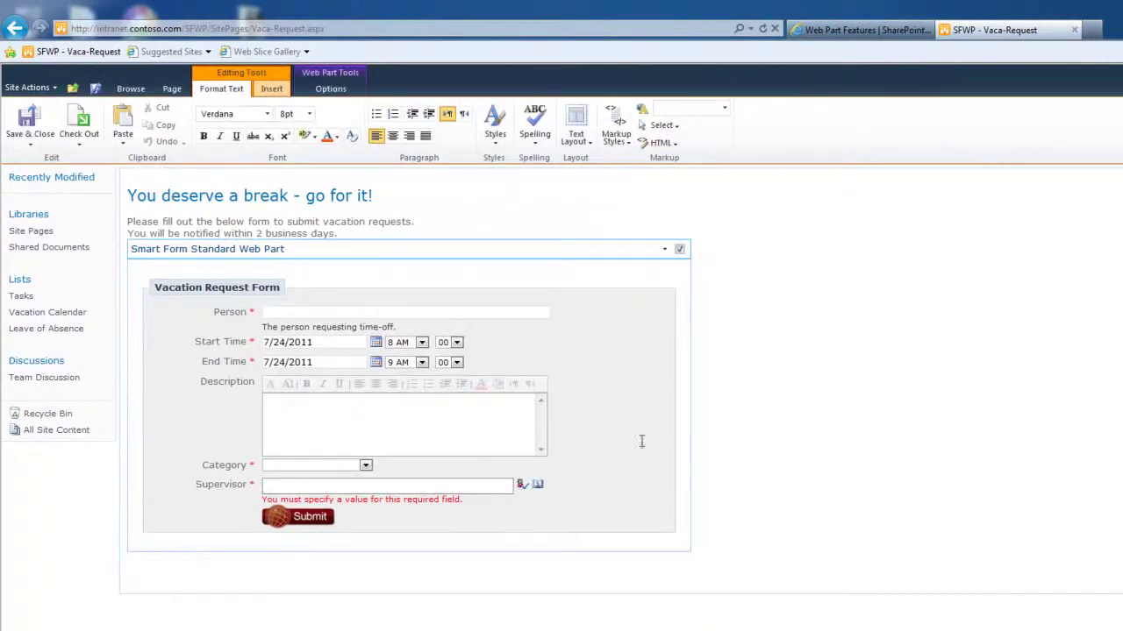
left_click(39, 130)
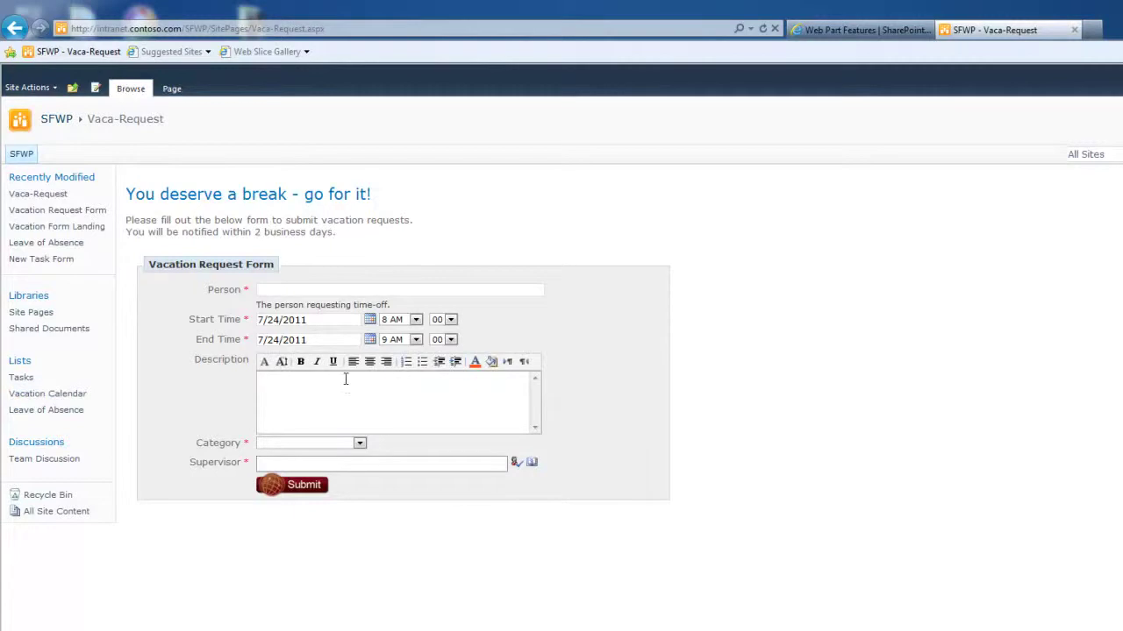
Try out the Person, Description and Supervisor fields on the styled Vacation Request Form
left_click(301, 290)
left_click(332, 396)
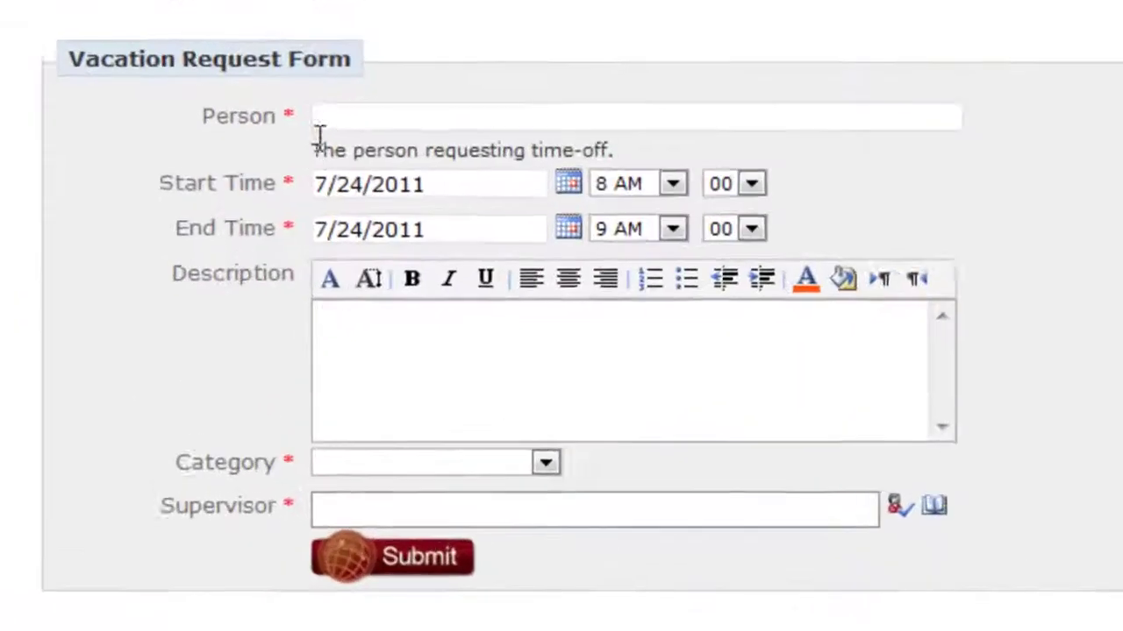
left_click(339, 101)
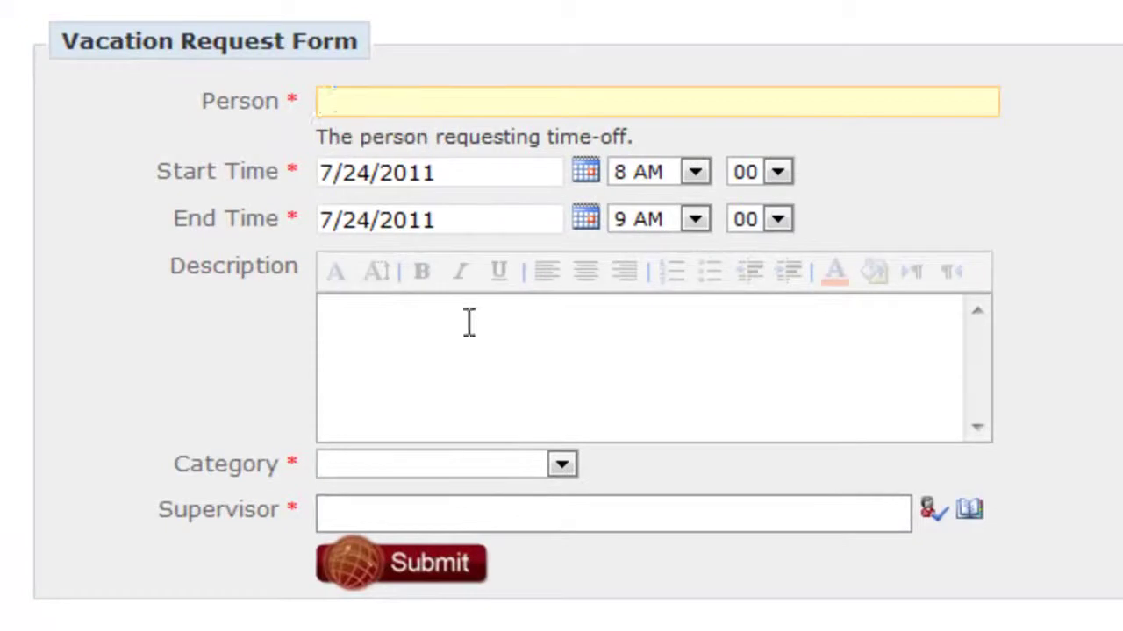
left_click(479, 515)
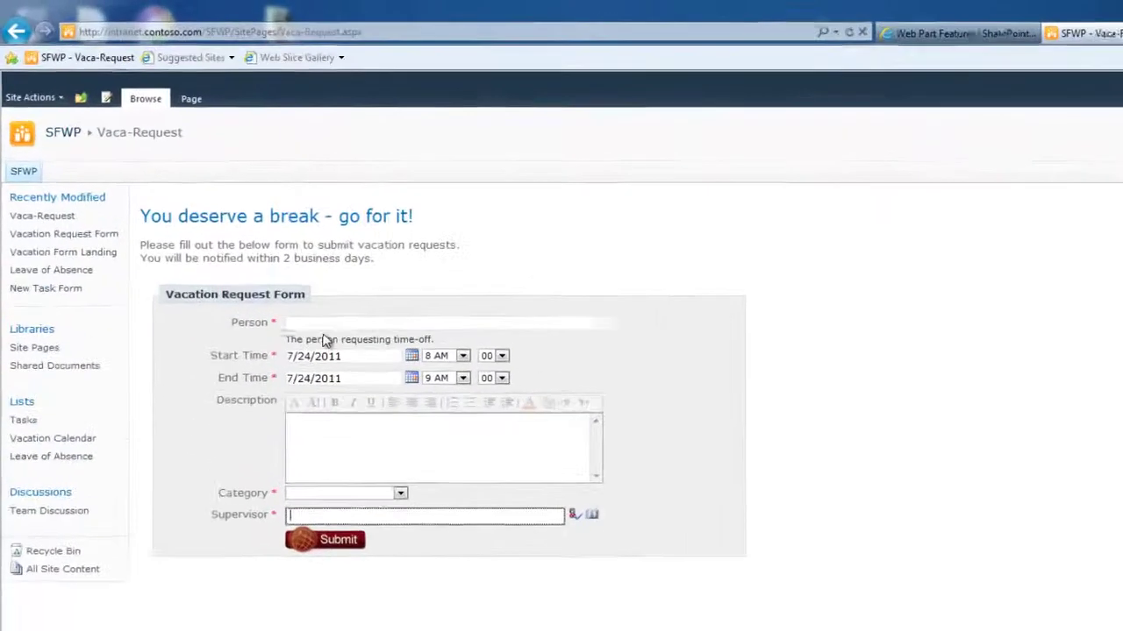
left_click(226, 229)
left_click(402, 472)
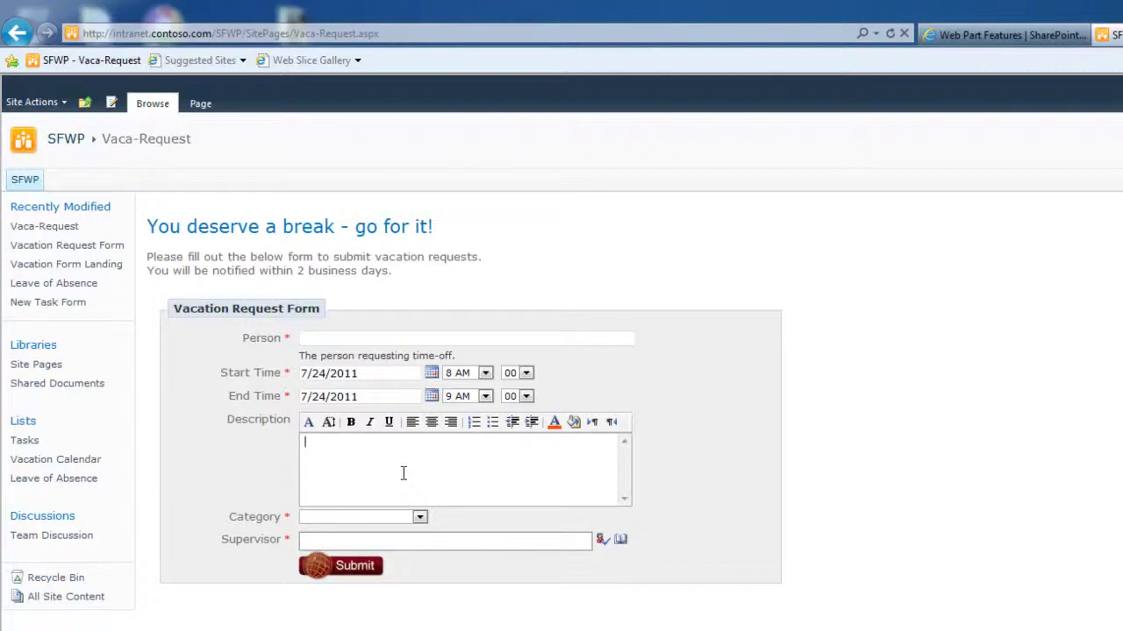
left_click(309, 541)
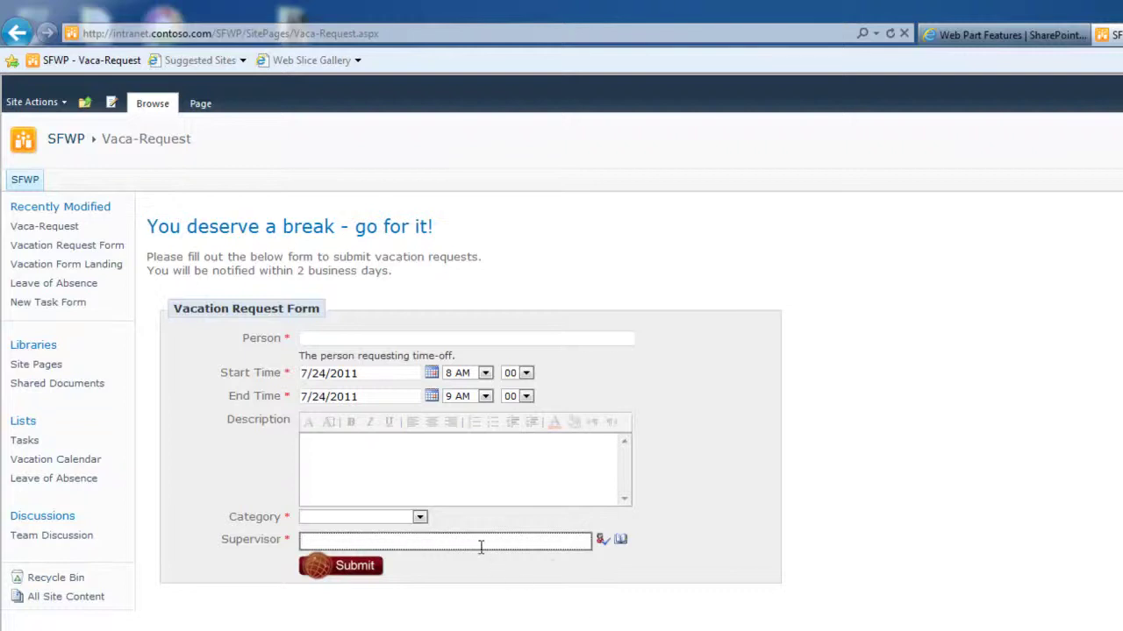
left_click(462, 461)
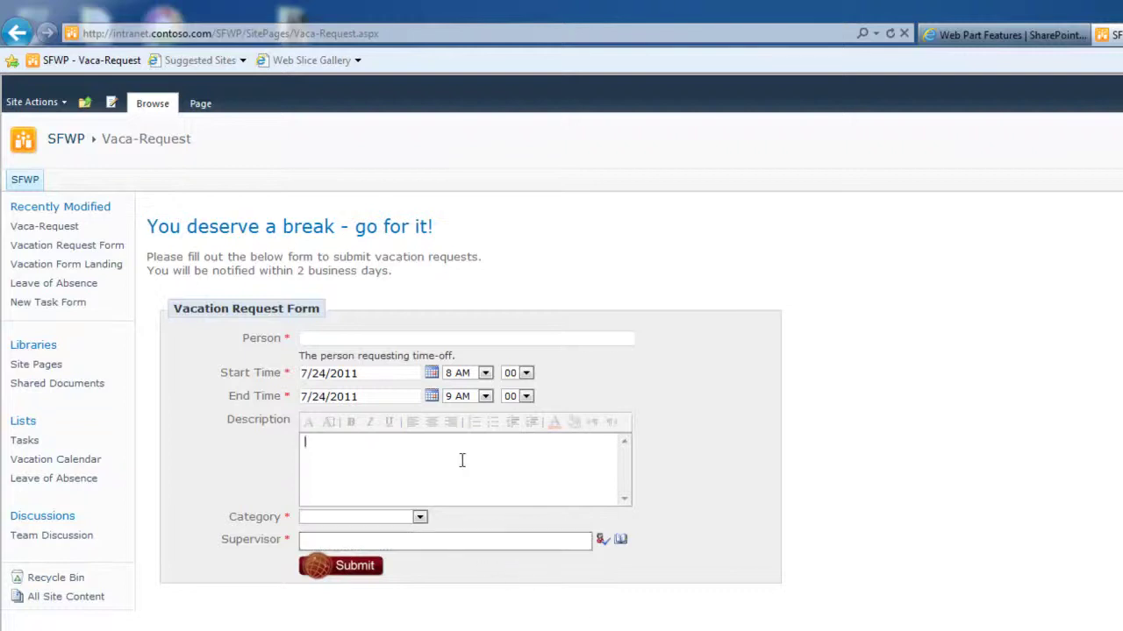
Check the requester in Person and submit the General PTO request for 7/27/2011, 8 AM–5 PM
left_click(399, 341)
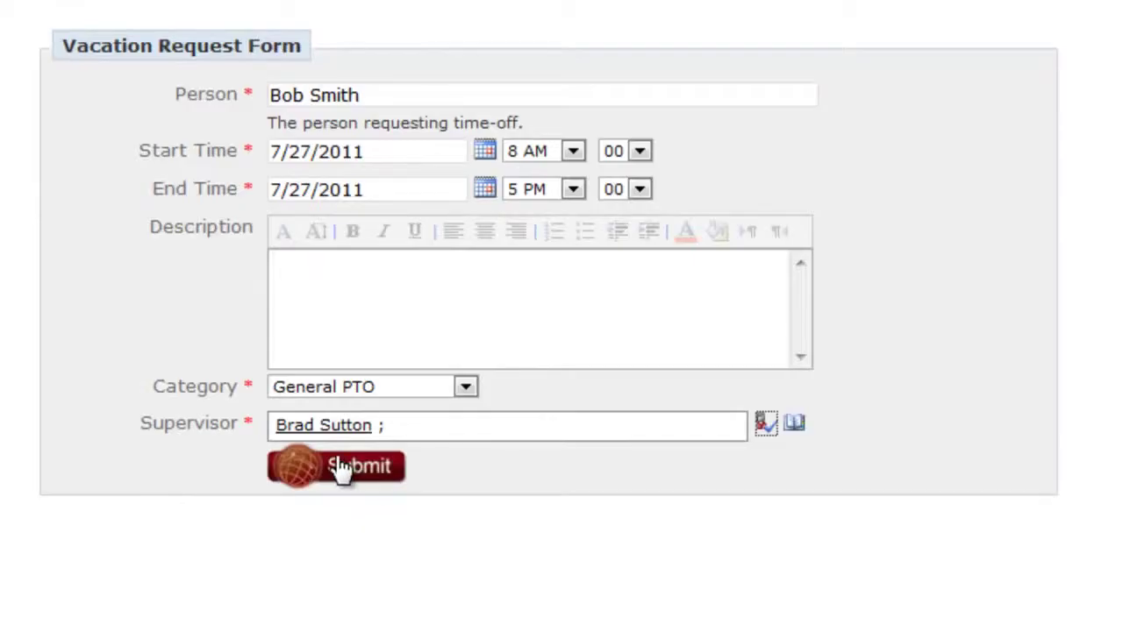
left_click_drag(271, 95, 430, 95)
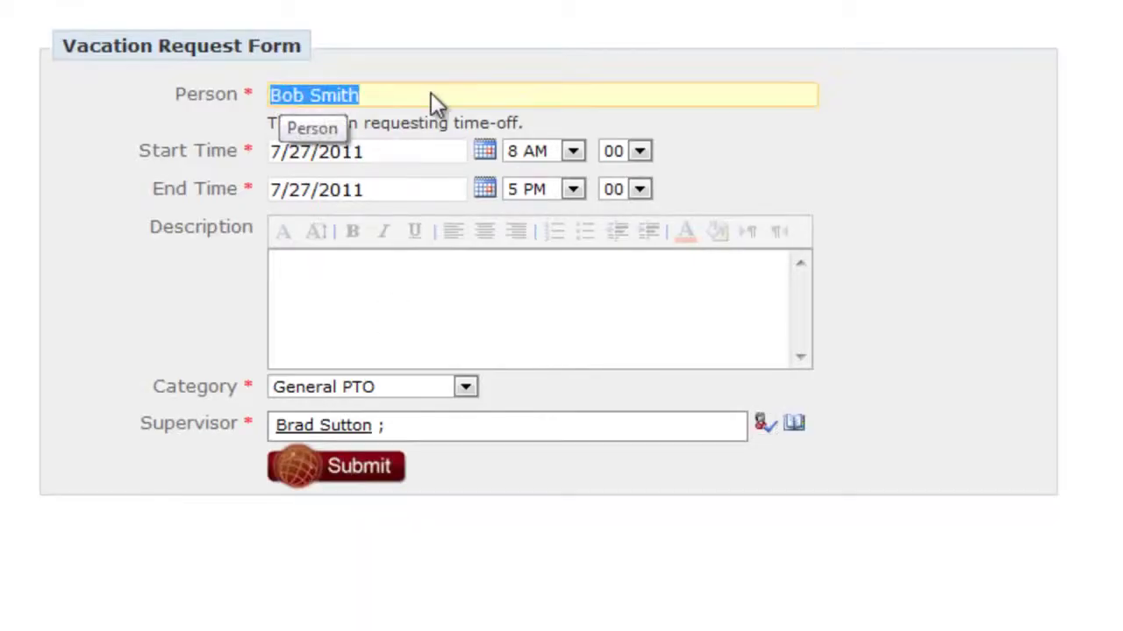
left_click(431, 94)
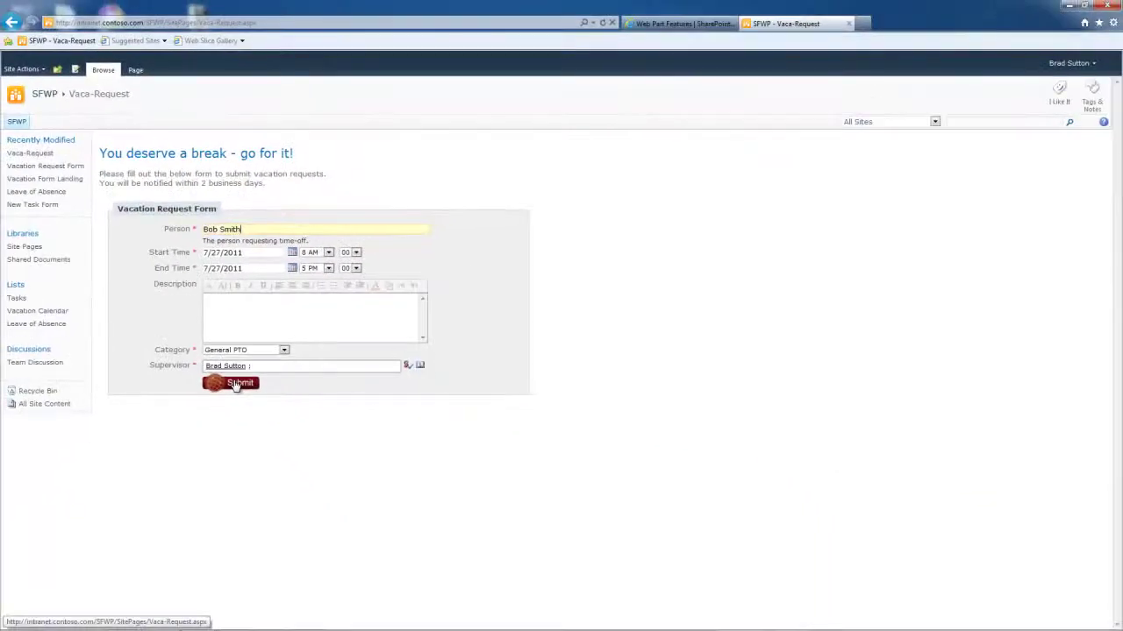
left_click(364, 463)
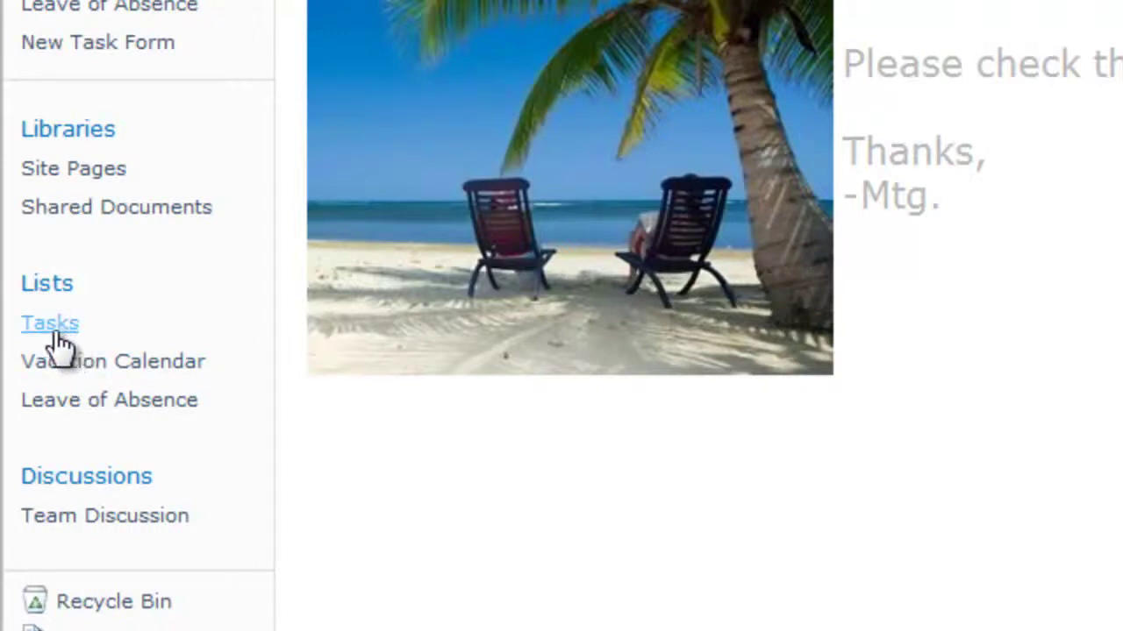
Mark the newest Review Vacation Request task in the Tasks list Completed at 100%
left_click(54, 343)
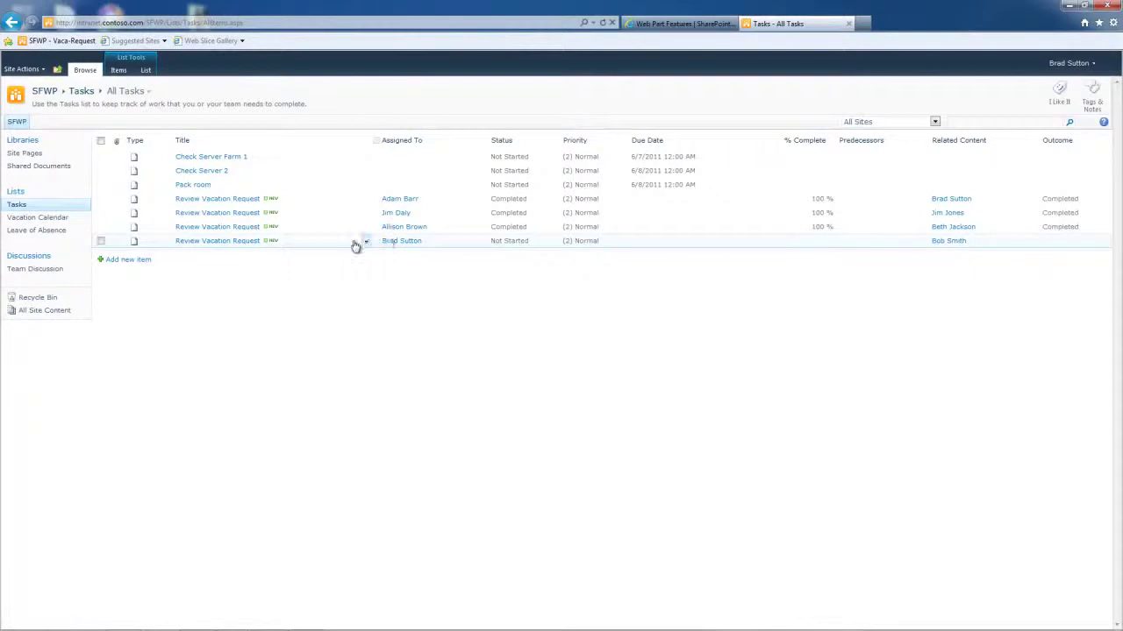
left_click(222, 242)
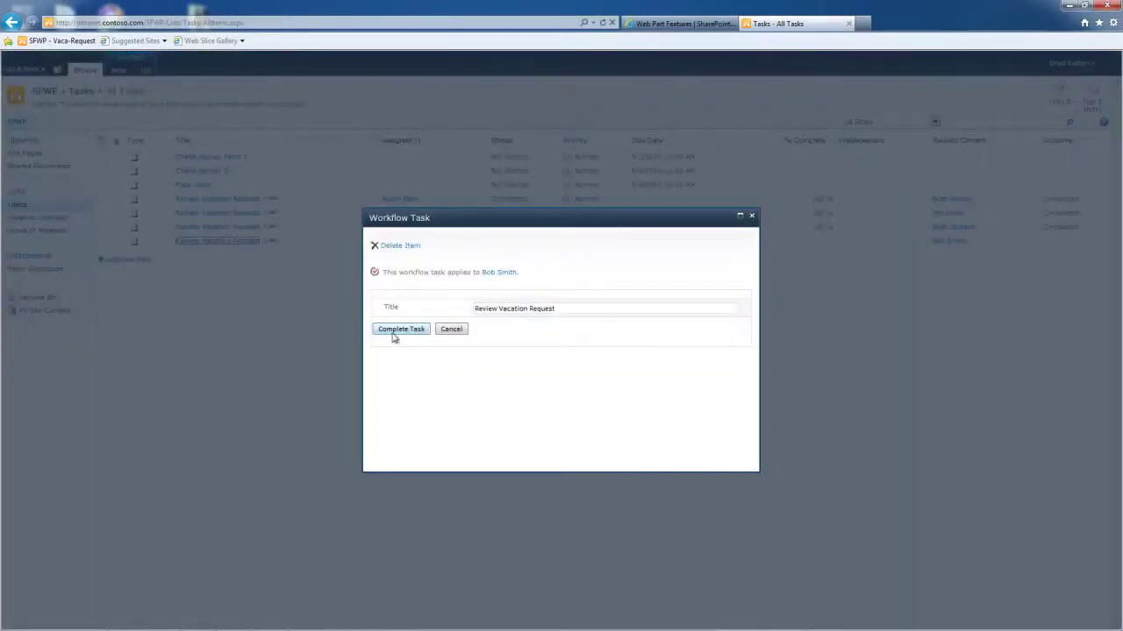
left_click(395, 330)
left_click(393, 330)
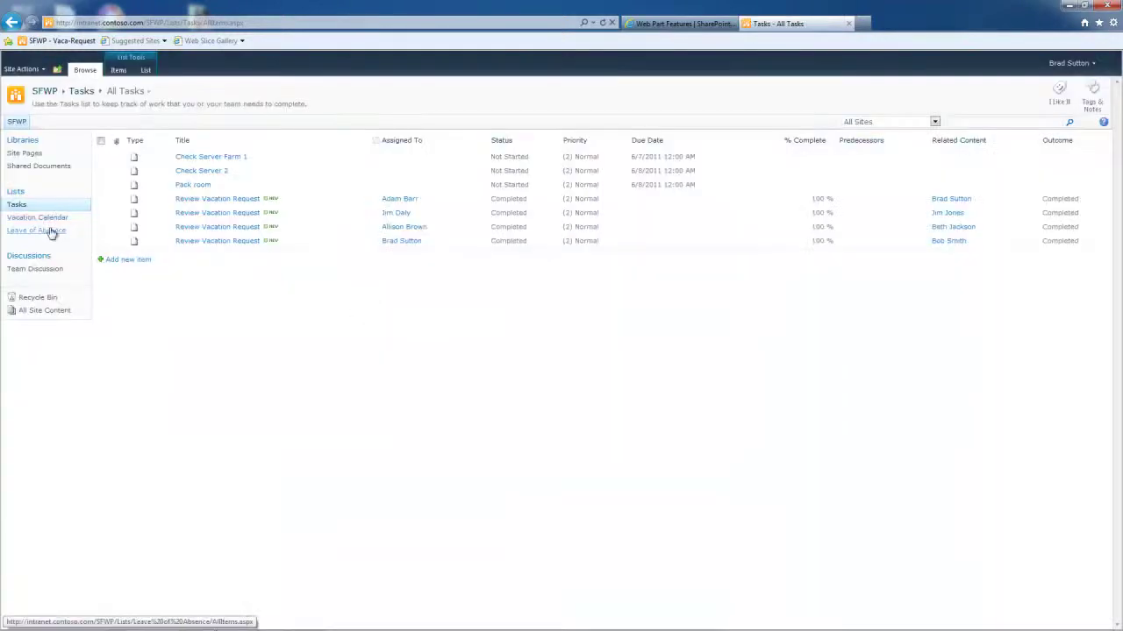
Check the July 2011 Vacation Calendar for the 27 July 8:00 am request, then return to Vaca-Request
left_click(47, 225)
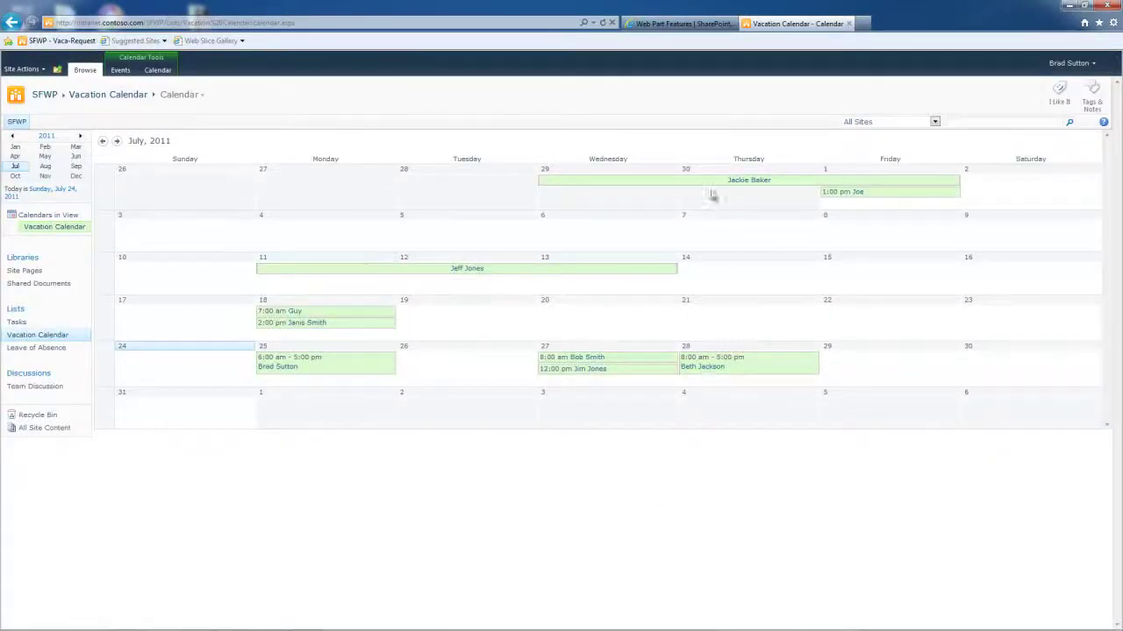
mouse_move(711, 191)
left_click(30, 337)
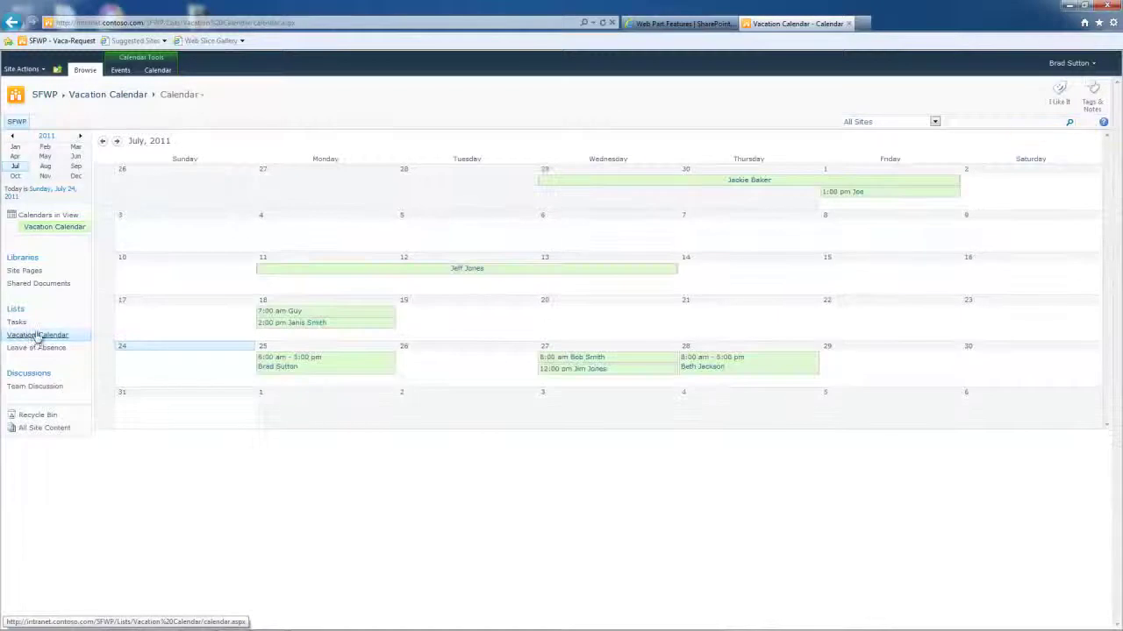
left_click(74, 41)
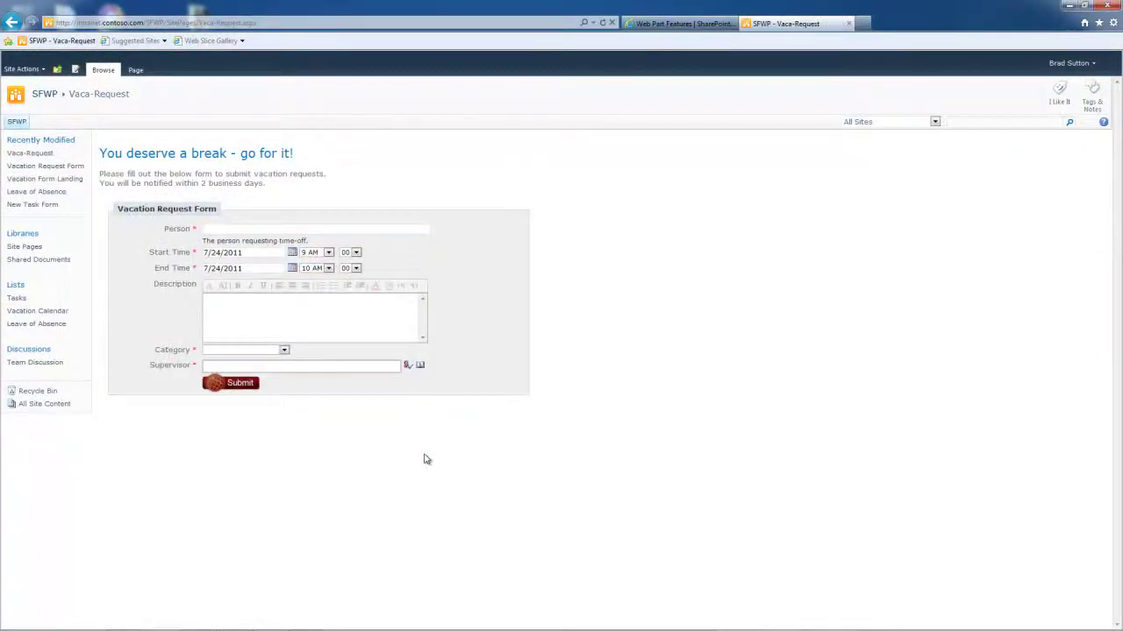
left_click(268, 229)
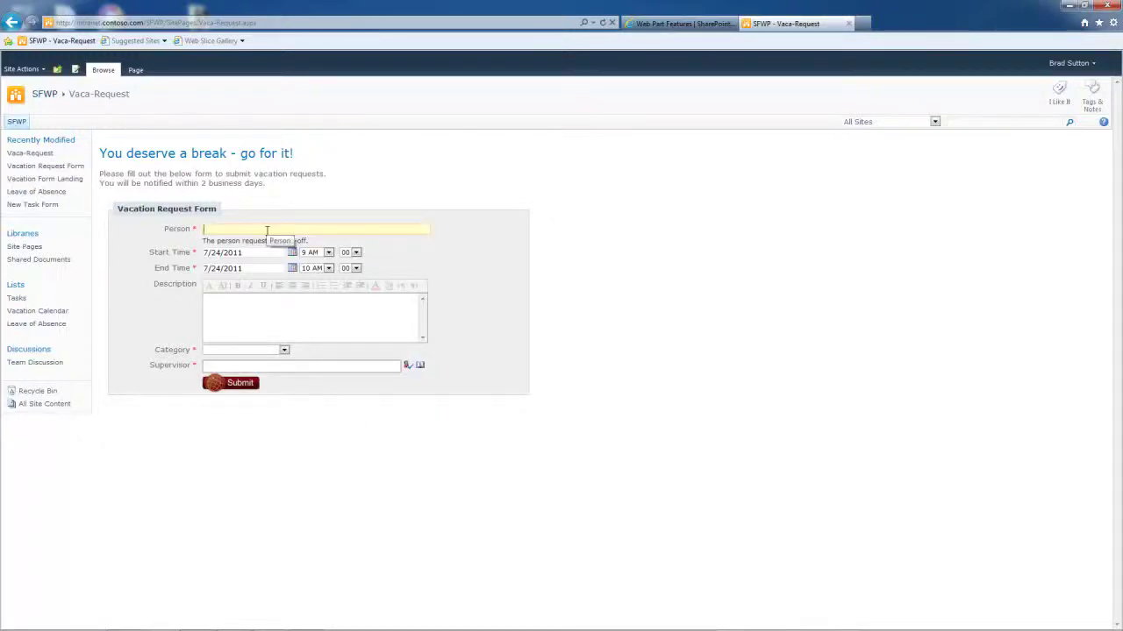